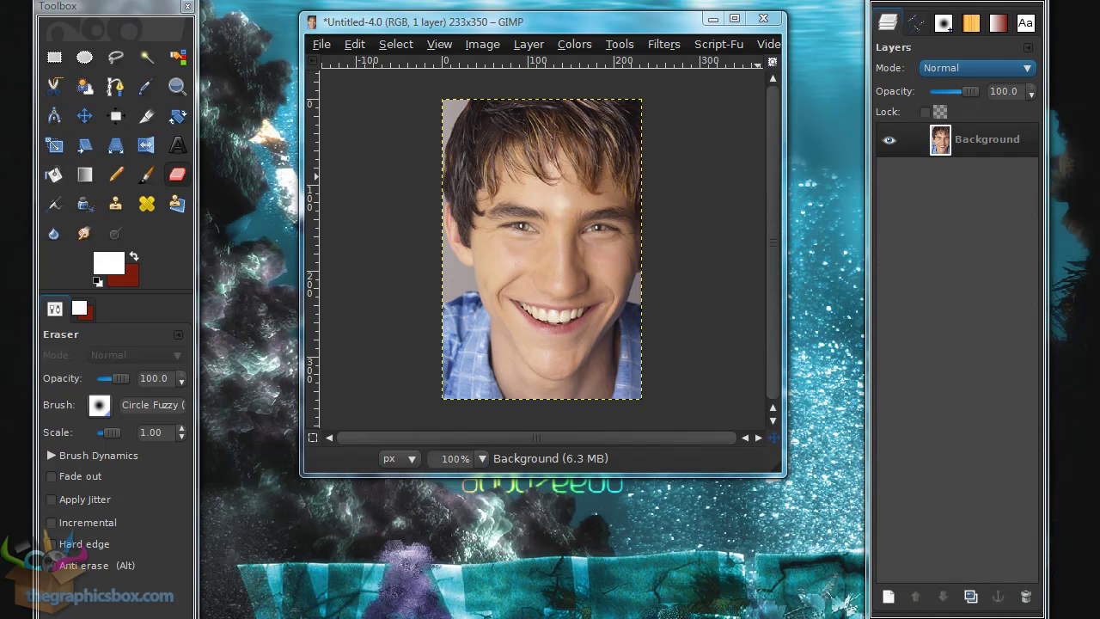
- Bring up the finished vampire version and arrange its window beside the original portrait for comparison
key(alt+Tab)
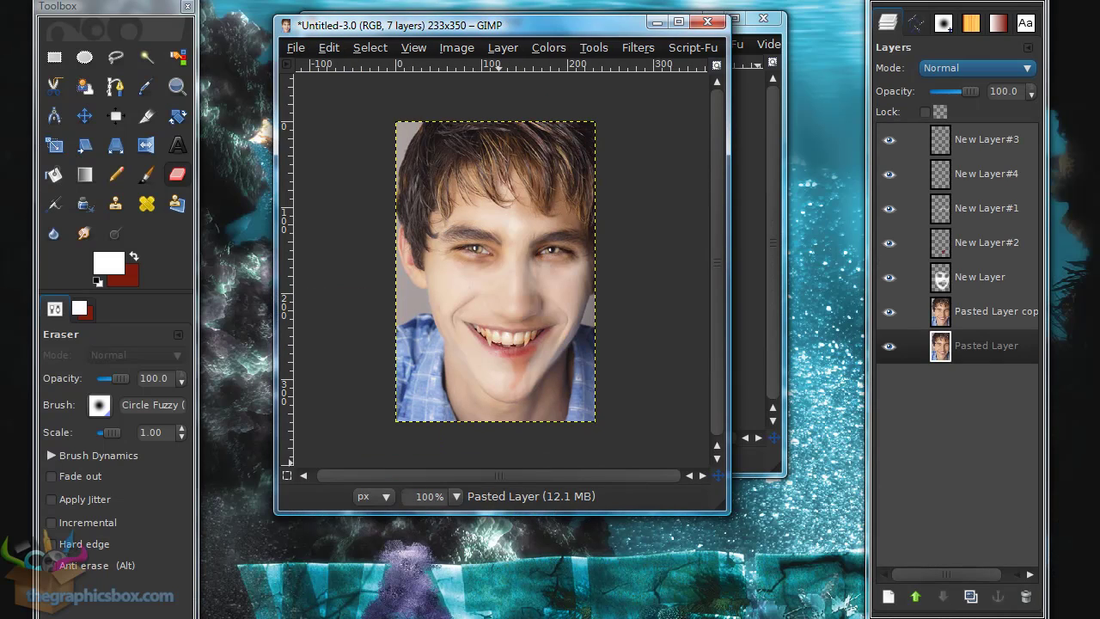
drag(727, 140, 527, 143)
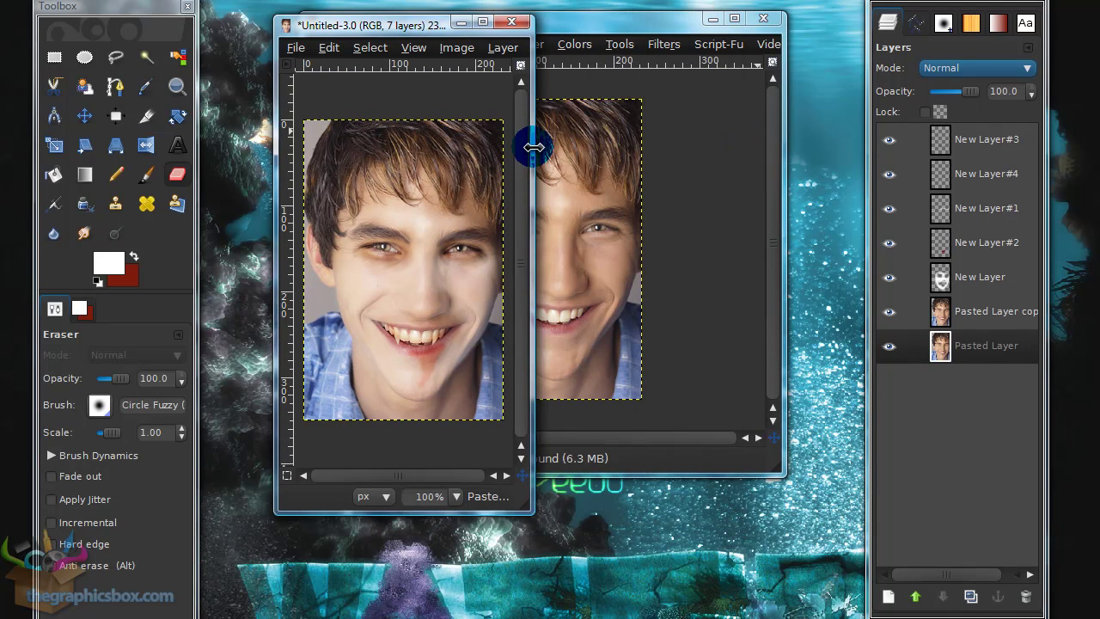
click(633, 19)
drag(640, 28, 748, 30)
drag(404, 143, 568, 150)
drag(650, 33, 604, 60)
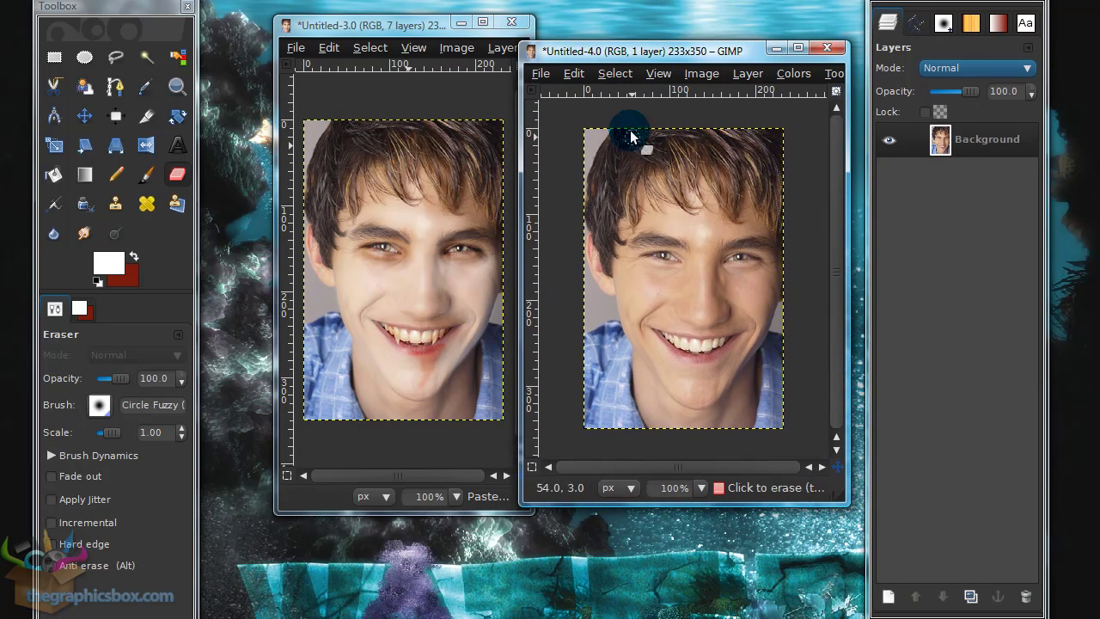
drag(654, 51, 683, 35)
drag(473, 34, 429, 20)
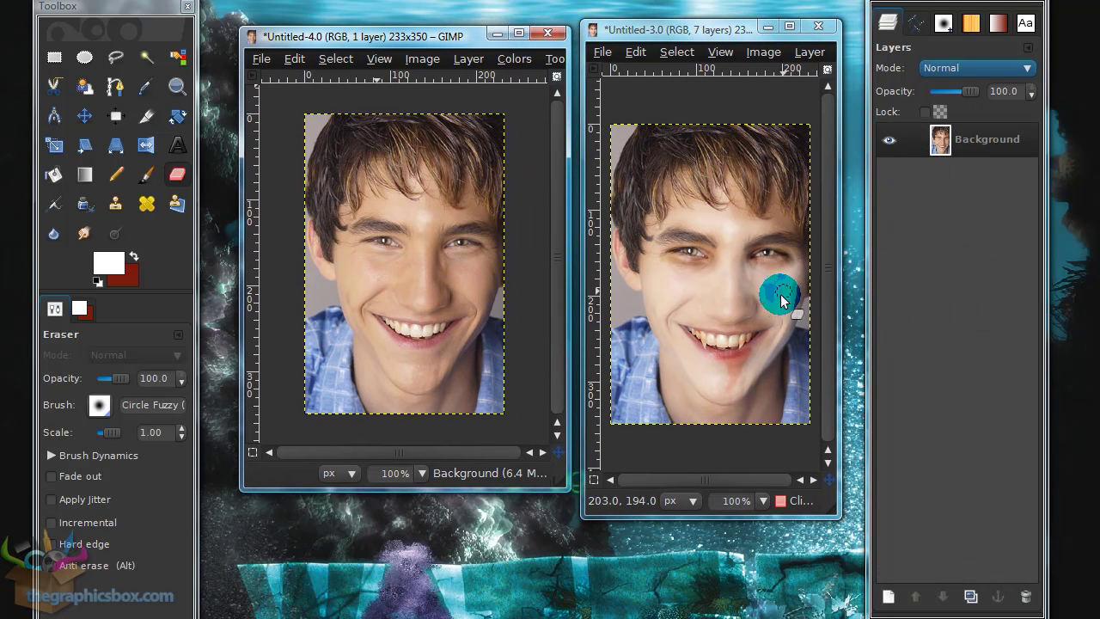
- Minimize the finished vampire version and move the original portrait's window to the middle of the workspace
click(767, 27)
drag(454, 45, 607, 31)
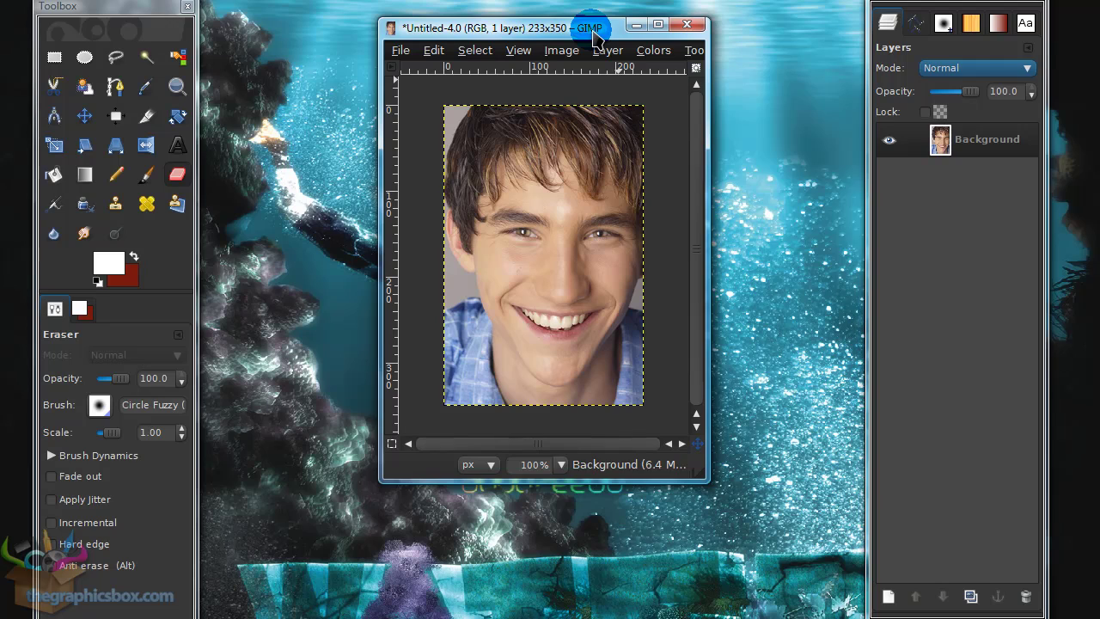
drag(533, 26, 500, 26)
- Duplicate the Background layer of the original portrait
click(970, 595)
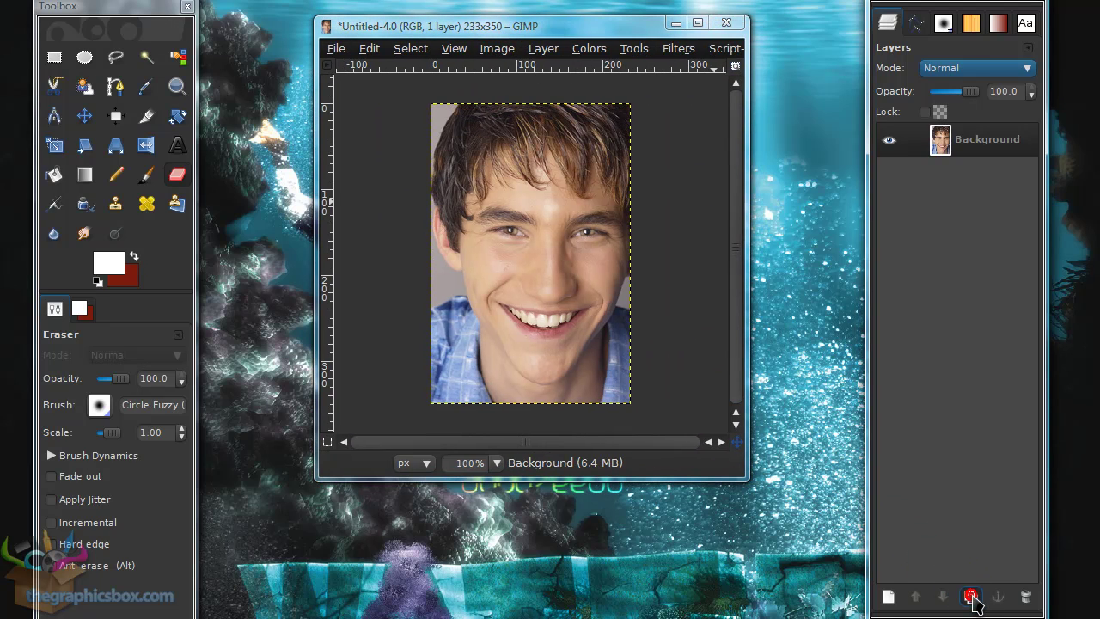
click(541, 49)
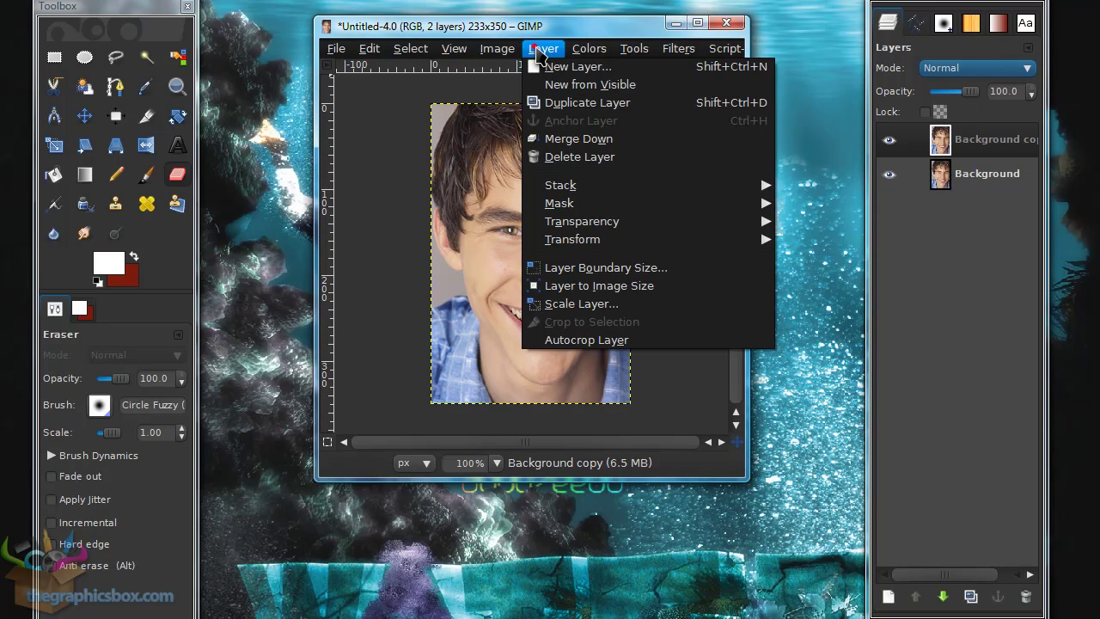
mouse_move(590, 48)
click(606, 24)
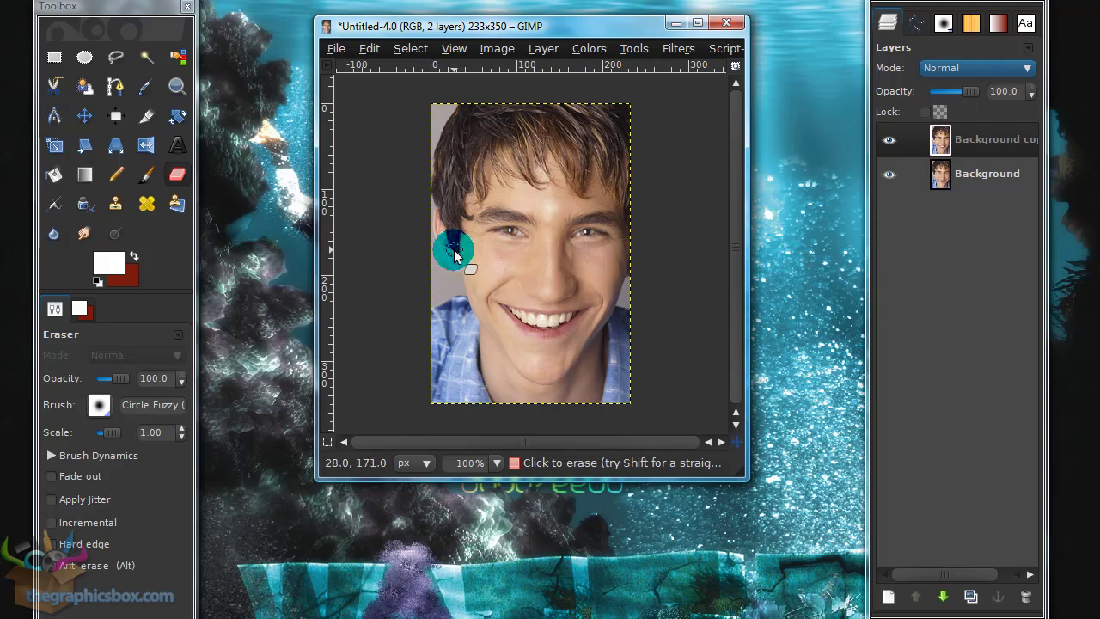
- Brighten both eyes on the duplicated layer with the Dodge tool, using a small Circle Fuzzy brush
click(126, 240)
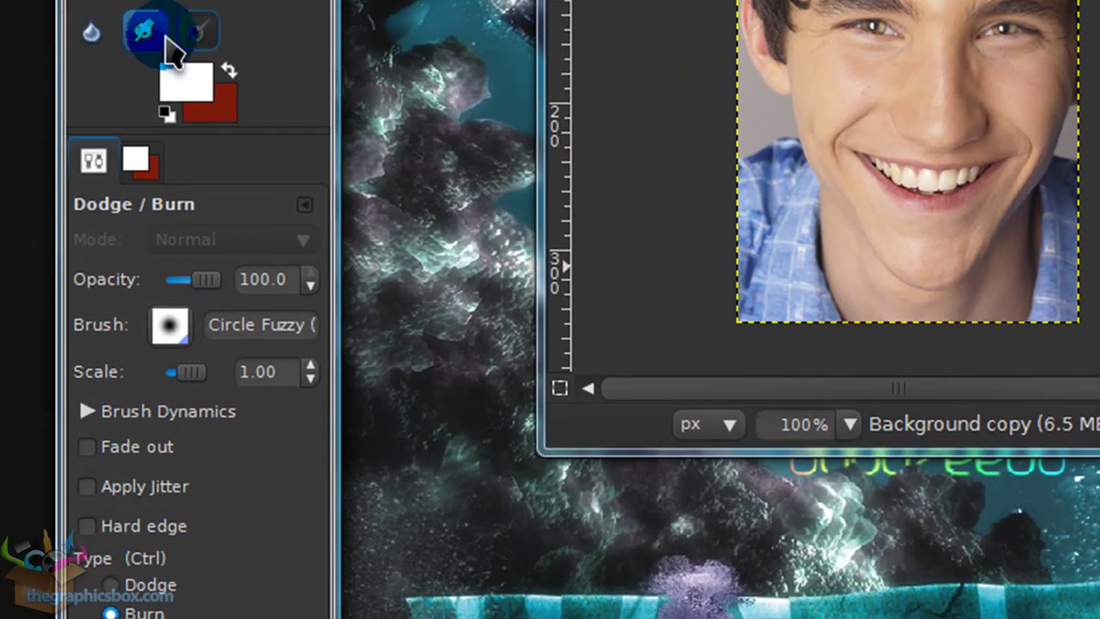
click(166, 336)
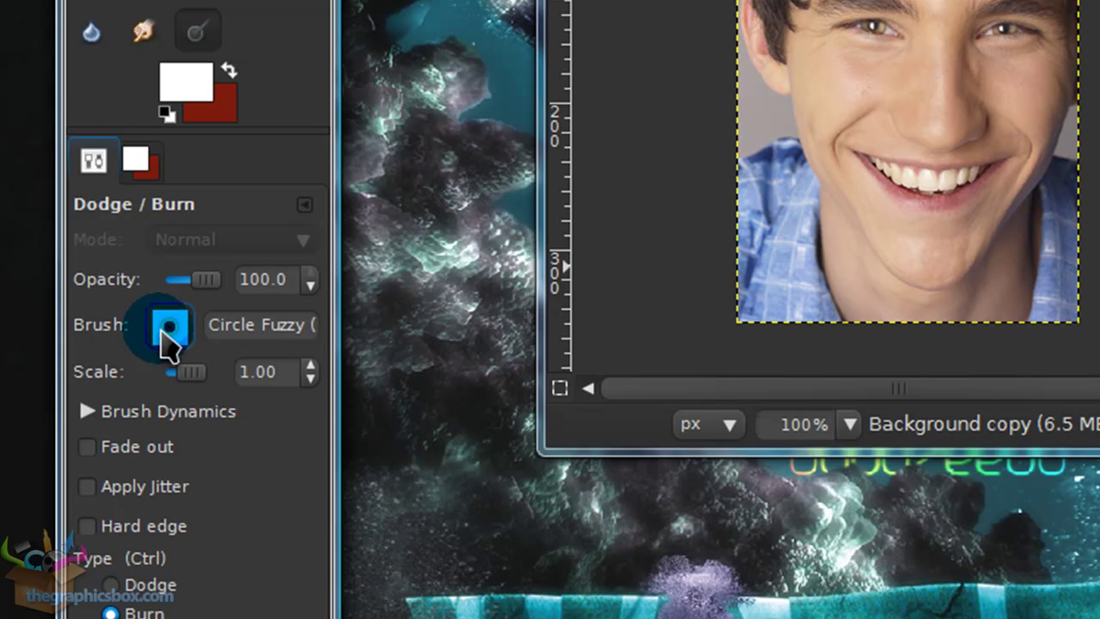
click(281, 616)
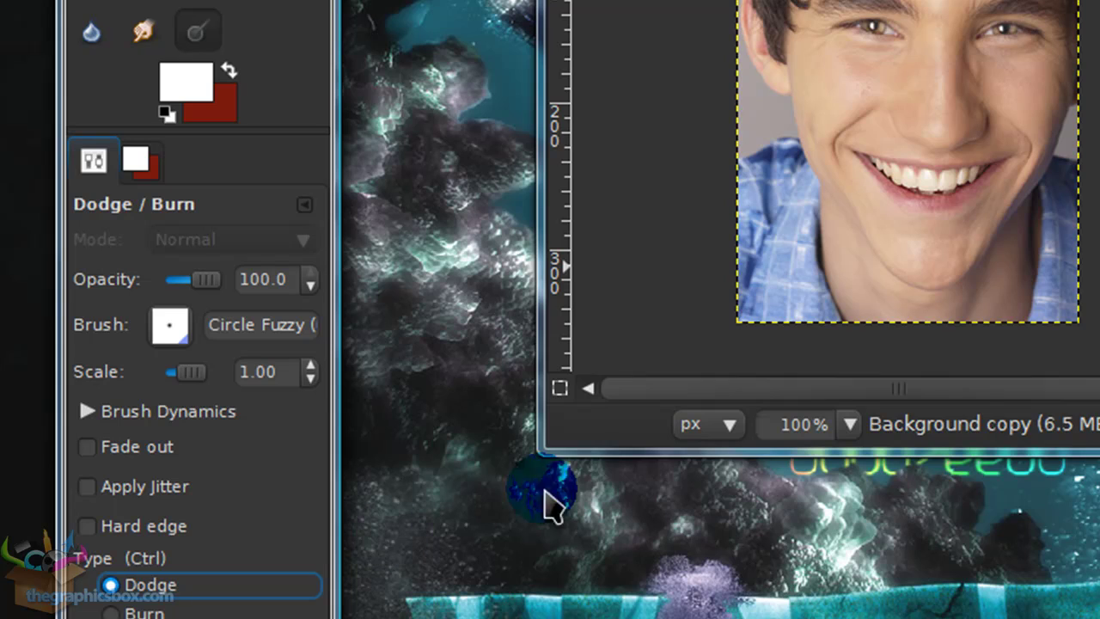
scroll(881, 57, up, 4)
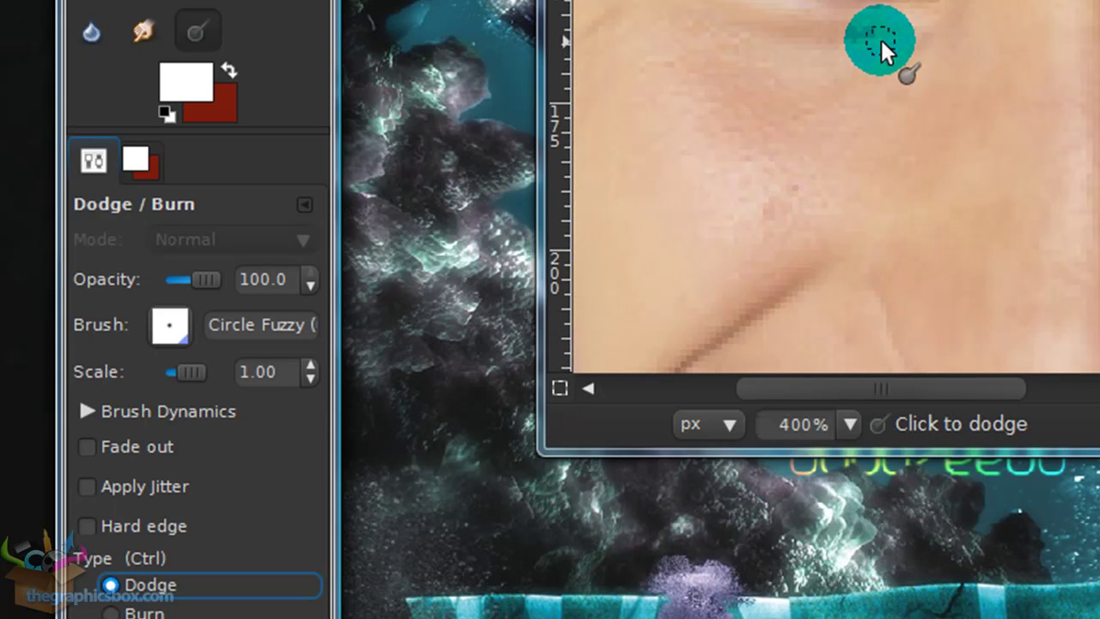
scroll(899, 28, up, 2)
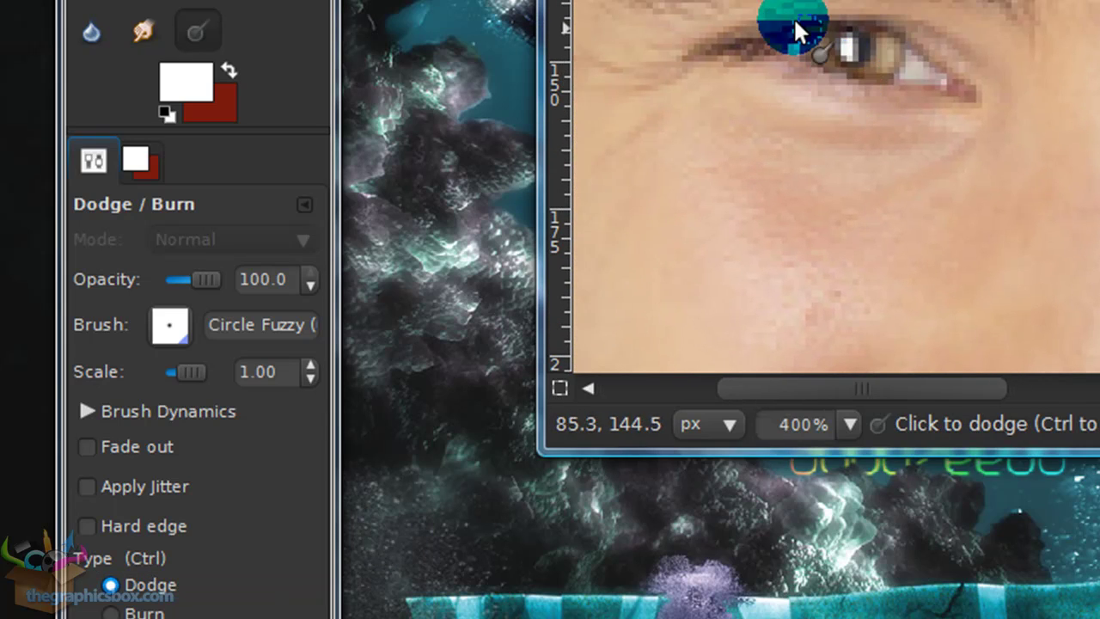
mouse_move(843, 78)
mouse_down()
mouse_move(921, 131)
mouse_move(934, 95)
mouse_move(917, 120)
mouse_up()
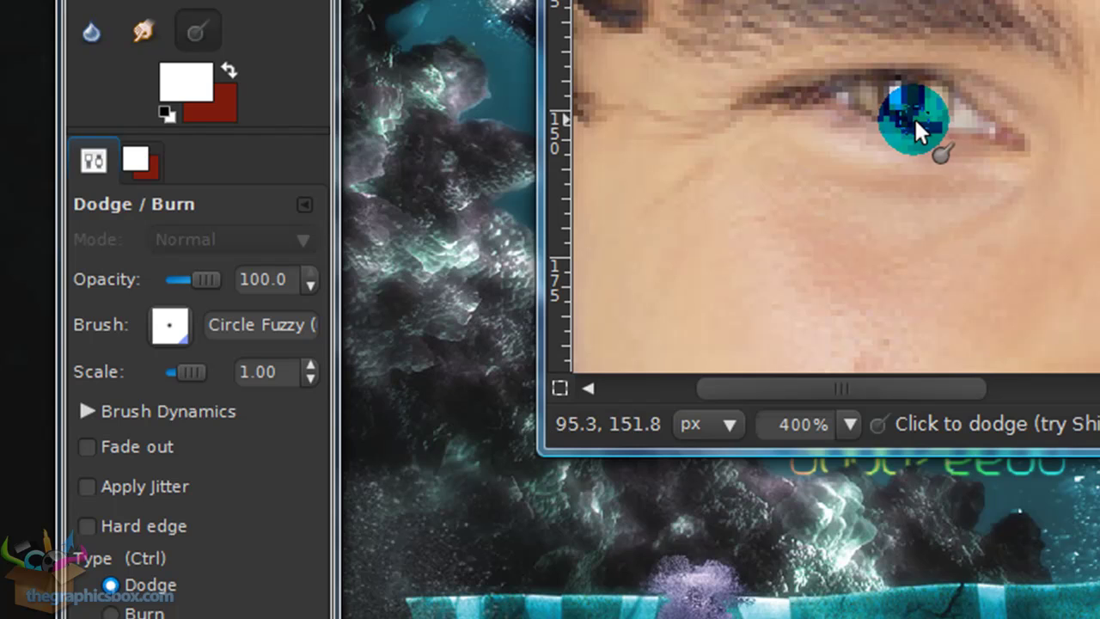
drag(950, 100, 705, 113)
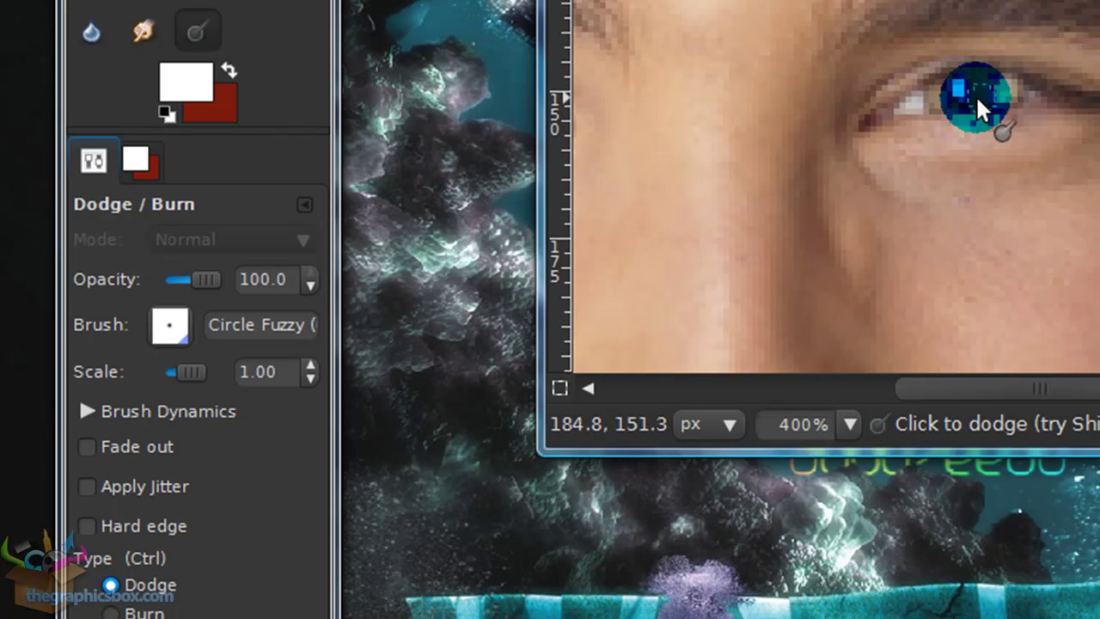
ctrl+scroll(1023, 129, down, 4)
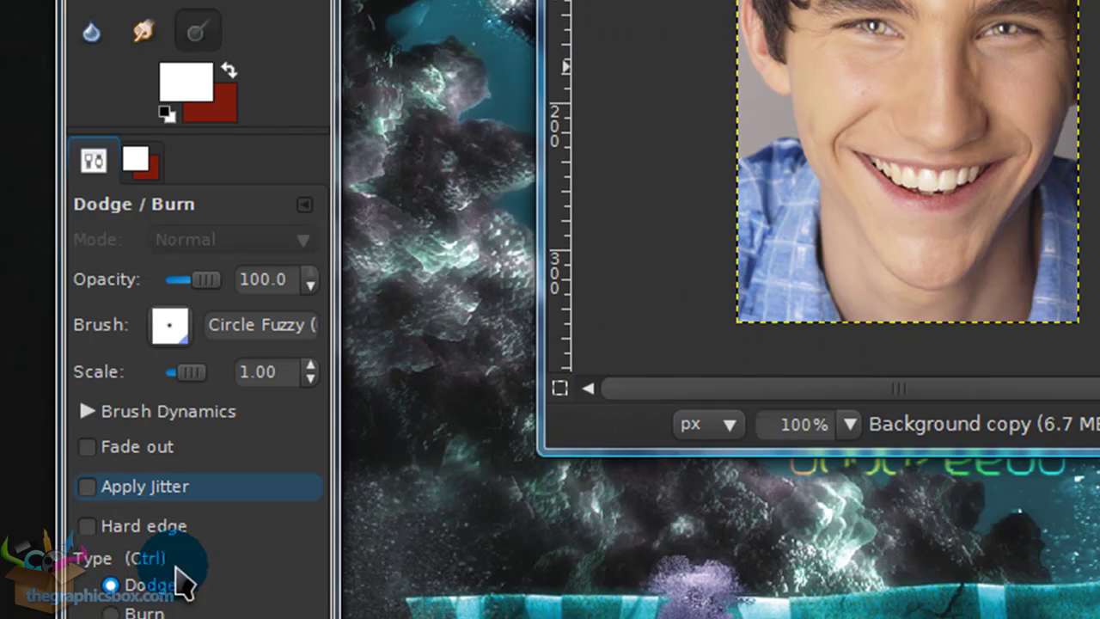
- Darken the skin around both eyes with the tool set to Burn, using a larger Circle Fuzzy brush
click(159, 612)
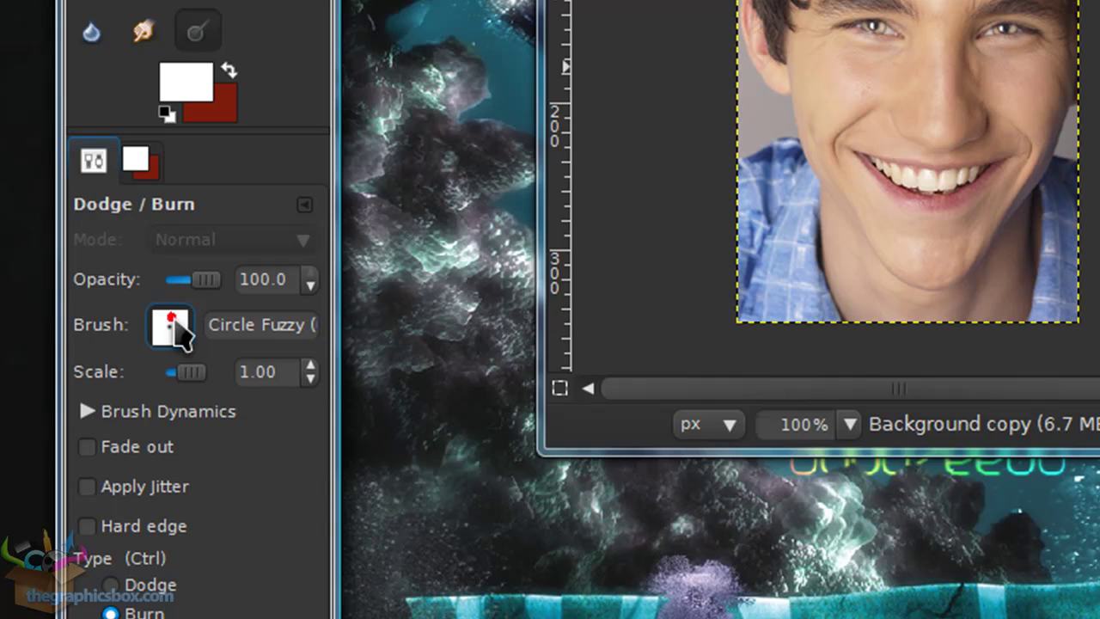
click(170, 325)
scroll(265, 485, down, 1)
click(266, 610)
scroll(891, 60, up, 3)
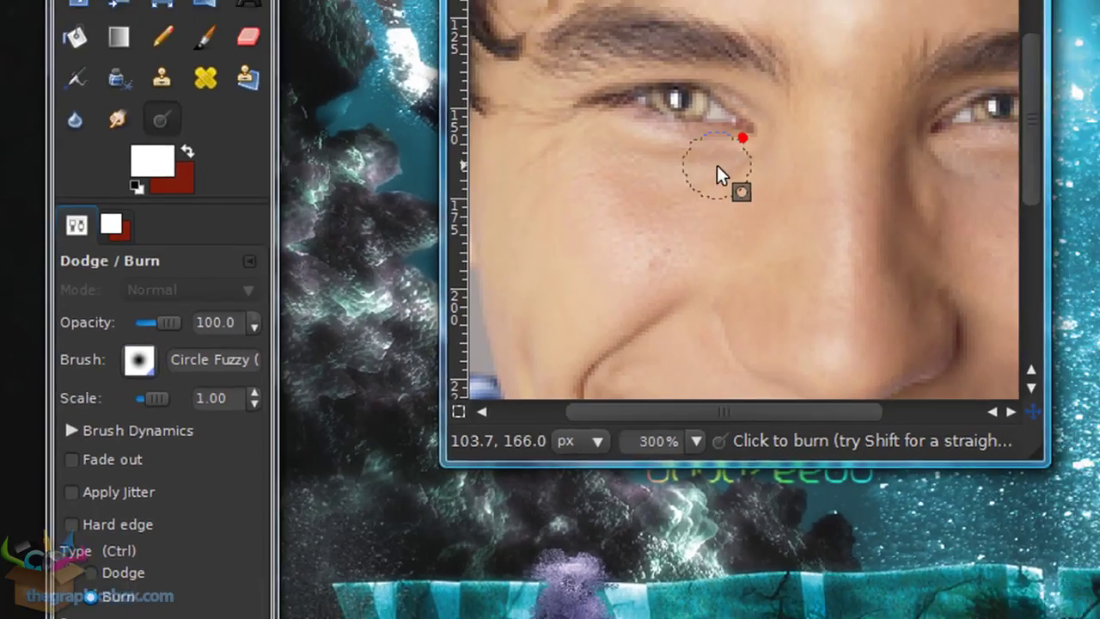
mouse_move(717, 165)
mouse_down()
mouse_move(706, 142)
mouse_move(741, 111)
mouse_move(547, 114)
mouse_move(606, 143)
mouse_up()
mouse_move(488, 244)
mouse_down()
mouse_move(553, 248)
mouse_move(537, 246)
mouse_move(528, 263)
mouse_move(533, 230)
mouse_up()
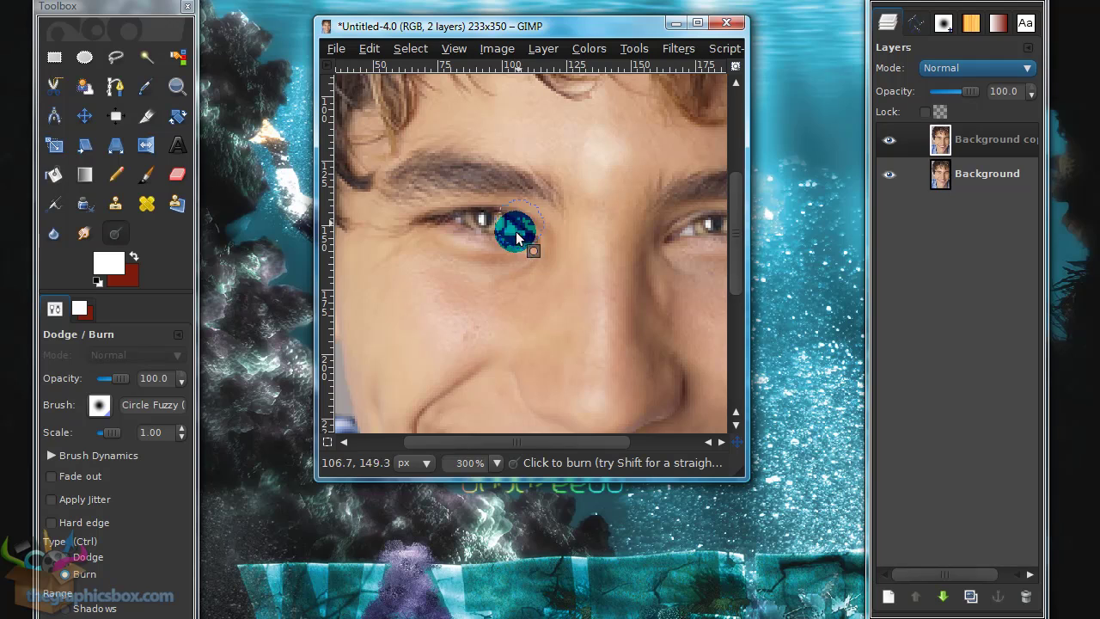
drag(602, 238, 485, 231)
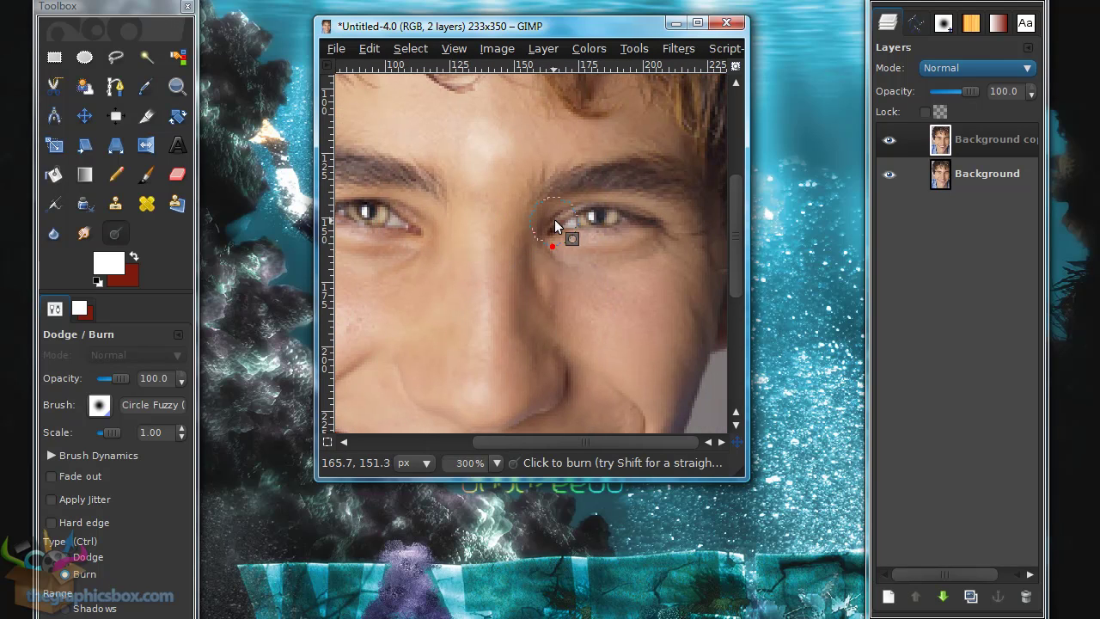
drag(570, 207, 671, 232)
ctrl+scroll(670, 275, down, 3)
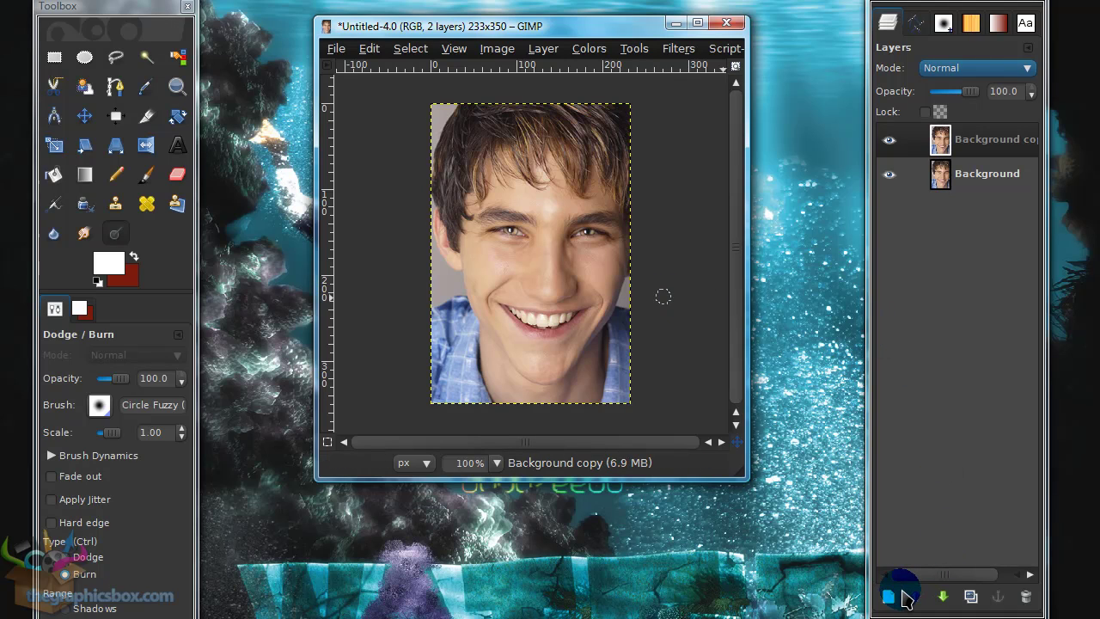
- Add a new 233 x 350 px layer filled with transparency above the duplicated portrait layer
click(890, 596)
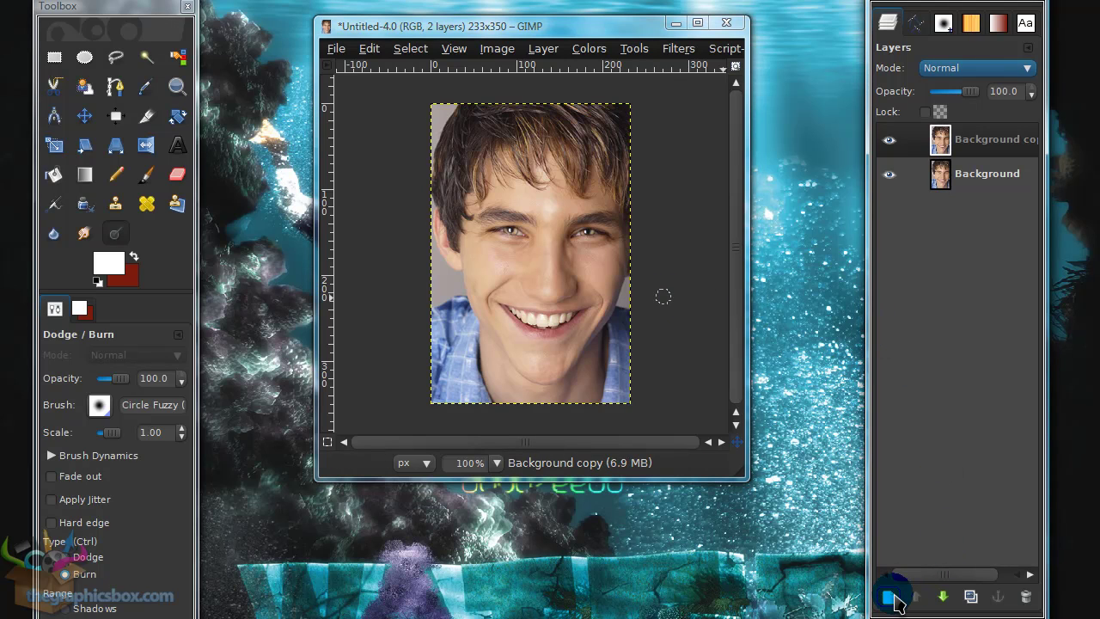
click(894, 598)
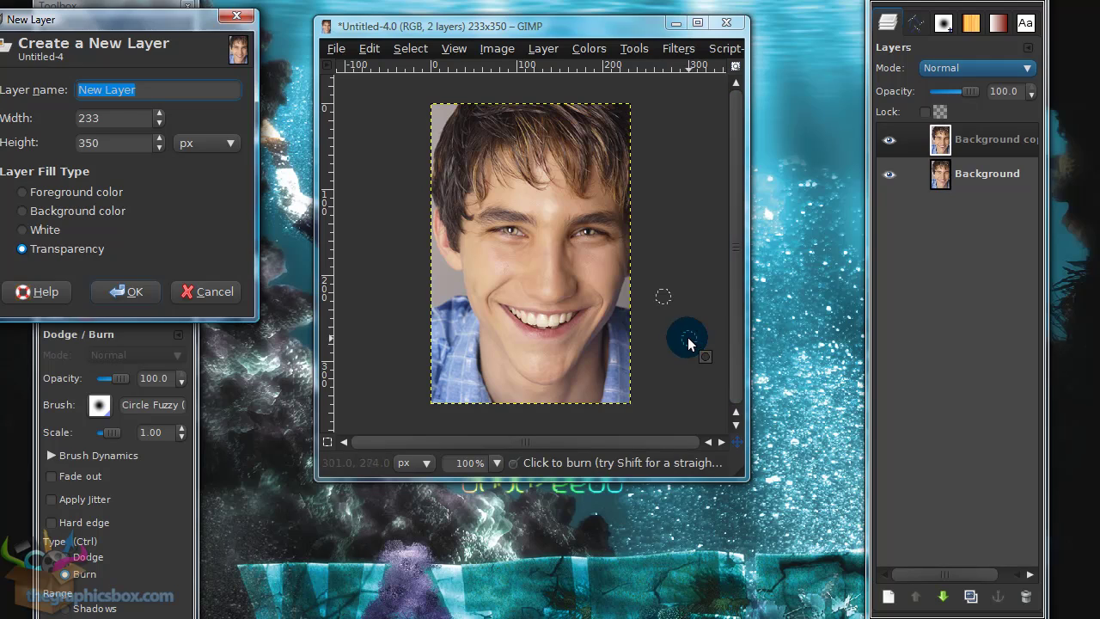
key(Return)
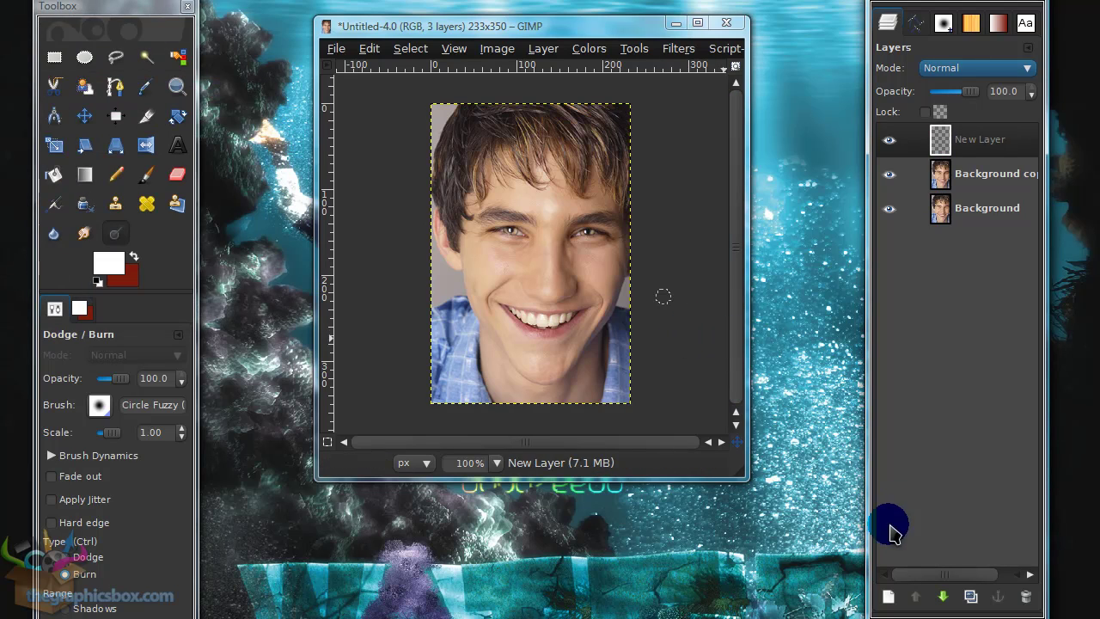
click(535, 49)
click(564, 27)
- Paint the face's skin solid white with the Paintbrush on the new layer, leaving the eyes, eyebrows and mouth uncovered
click(116, 146)
click(146, 175)
click(326, 158)
click(463, 159)
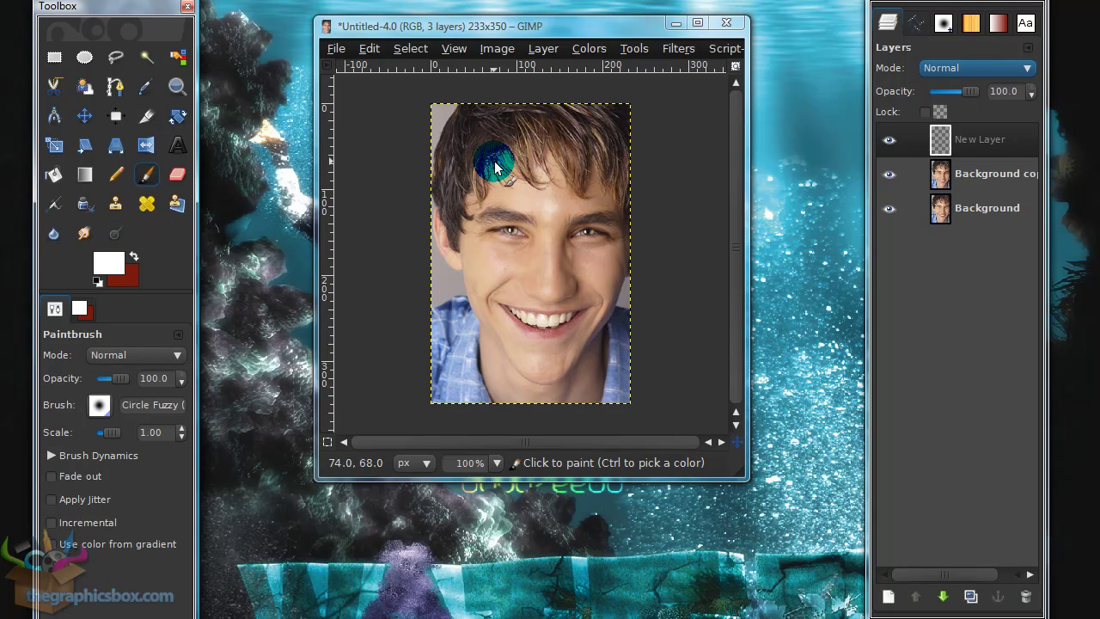
click(497, 168)
drag(492, 174, 492, 198)
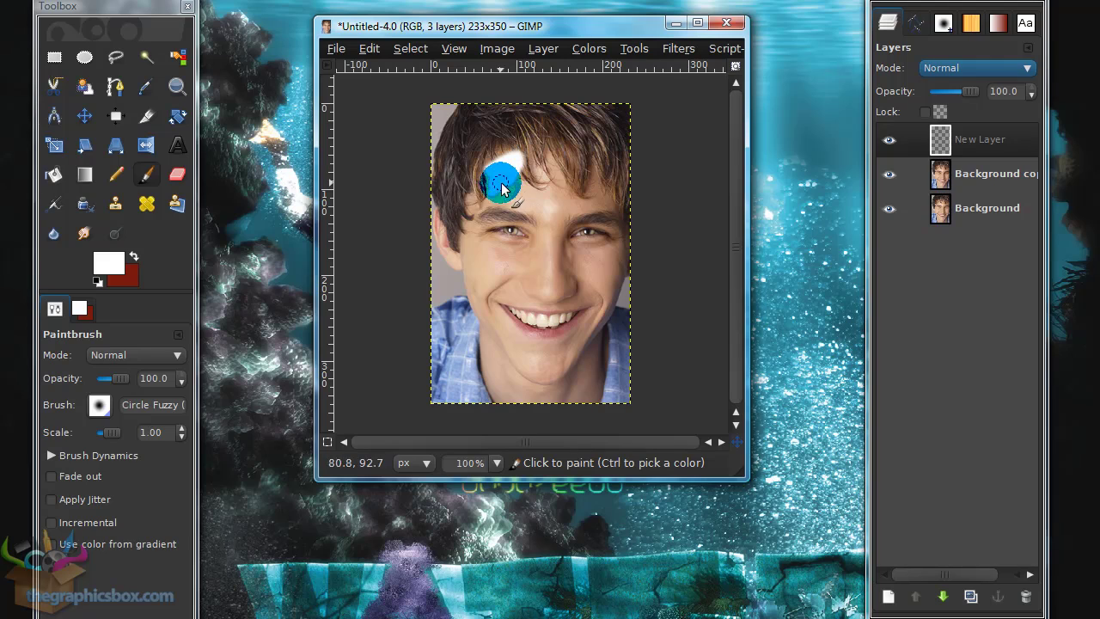
drag(480, 252, 471, 225)
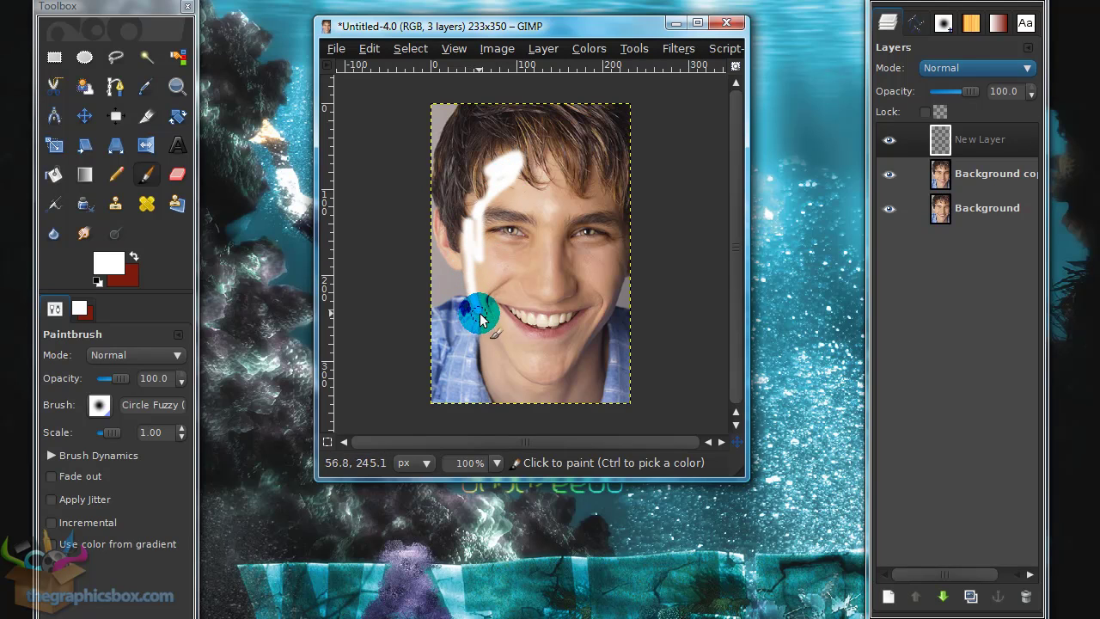
drag(597, 330, 624, 256)
mouse_move(551, 257)
mouse_down()
mouse_move(533, 201)
mouse_move(492, 189)
mouse_move(558, 195)
mouse_move(600, 179)
mouse_up()
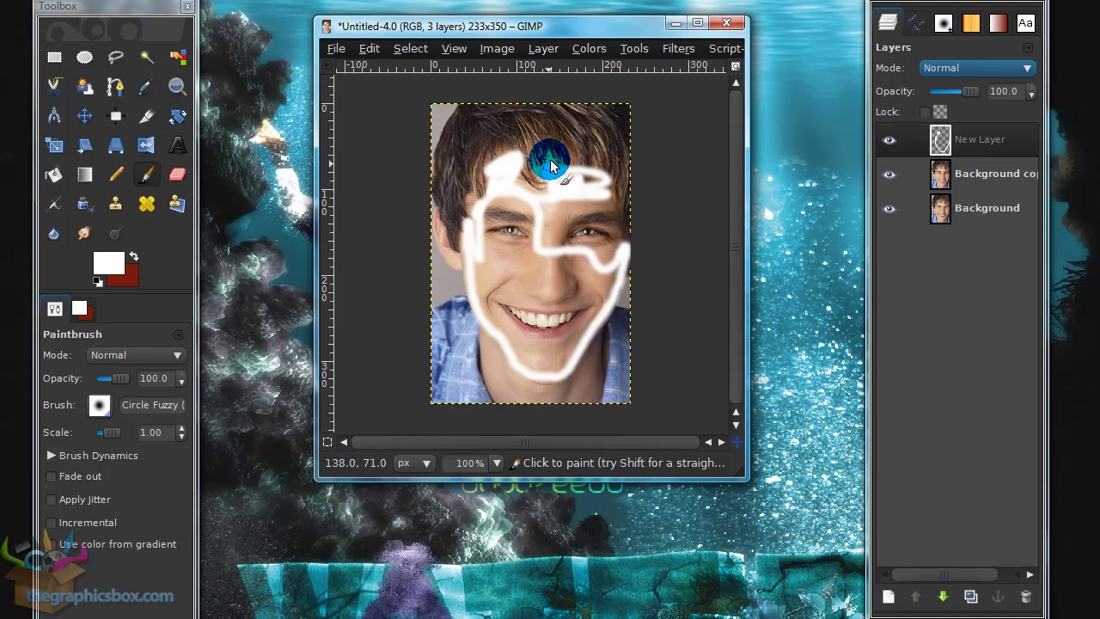
mouse_move(531, 196)
mouse_down()
mouse_move(547, 235)
mouse_move(547, 198)
mouse_move(540, 240)
mouse_move(510, 264)
mouse_move(480, 243)
mouse_move(525, 243)
mouse_move(517, 249)
mouse_move(564, 266)
mouse_move(494, 286)
mouse_move(491, 312)
mouse_up()
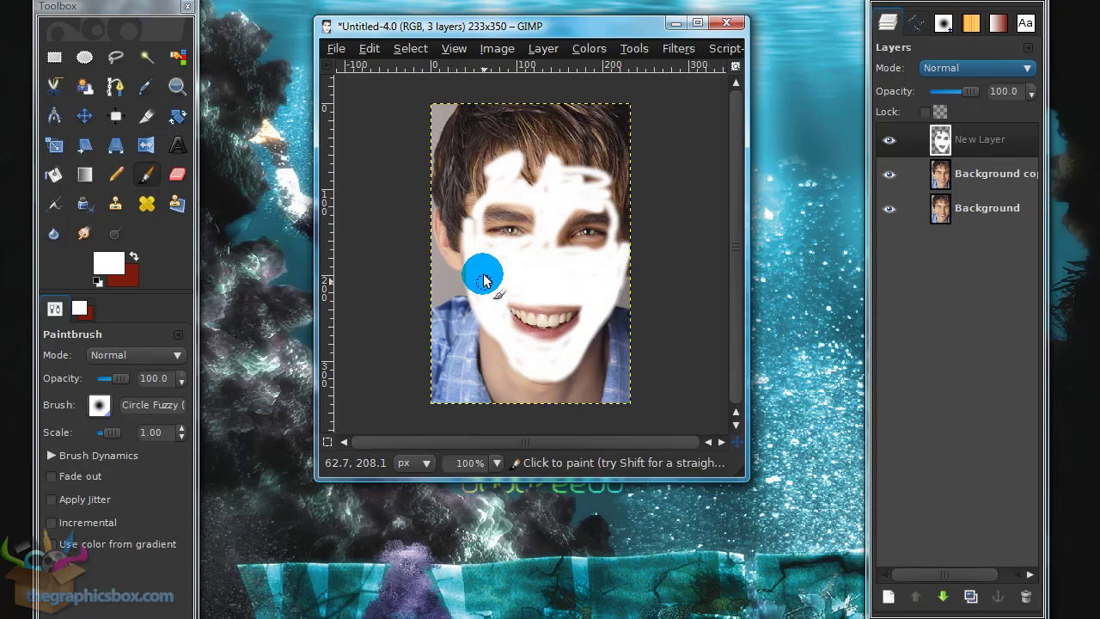
mouse_move(483, 277)
mouse_down()
mouse_move(549, 238)
mouse_move(546, 267)
mouse_move(502, 319)
mouse_move(560, 343)
mouse_up()
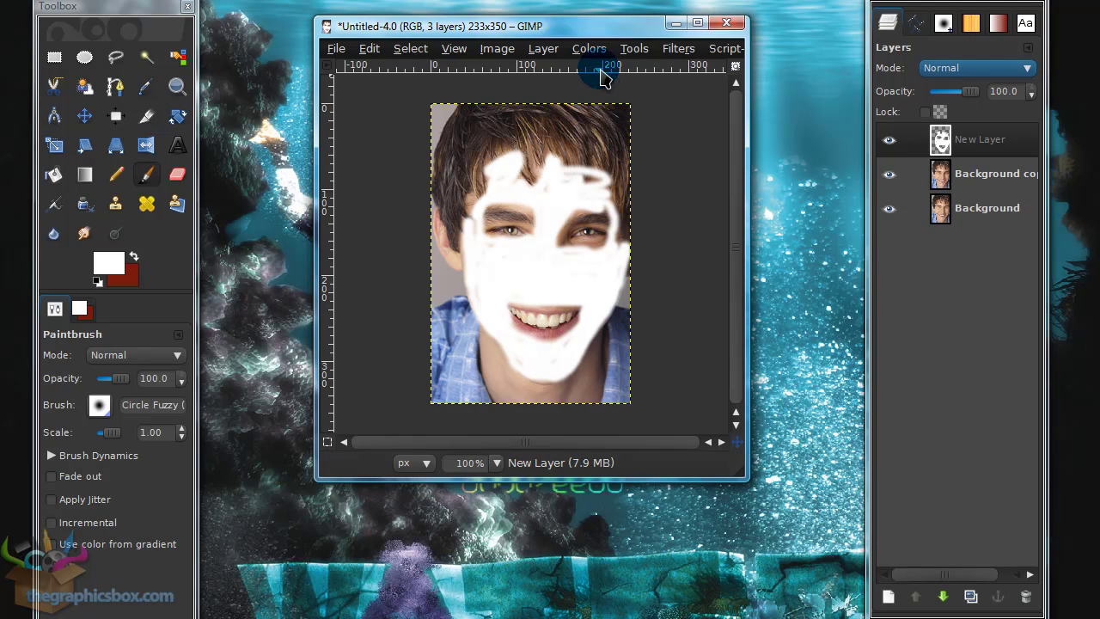
- Soften the white face paint with a Gaussian Blur of 15.0 px horizontally and vertically, using the RLE method
click(676, 49)
mouse_move(739, 152)
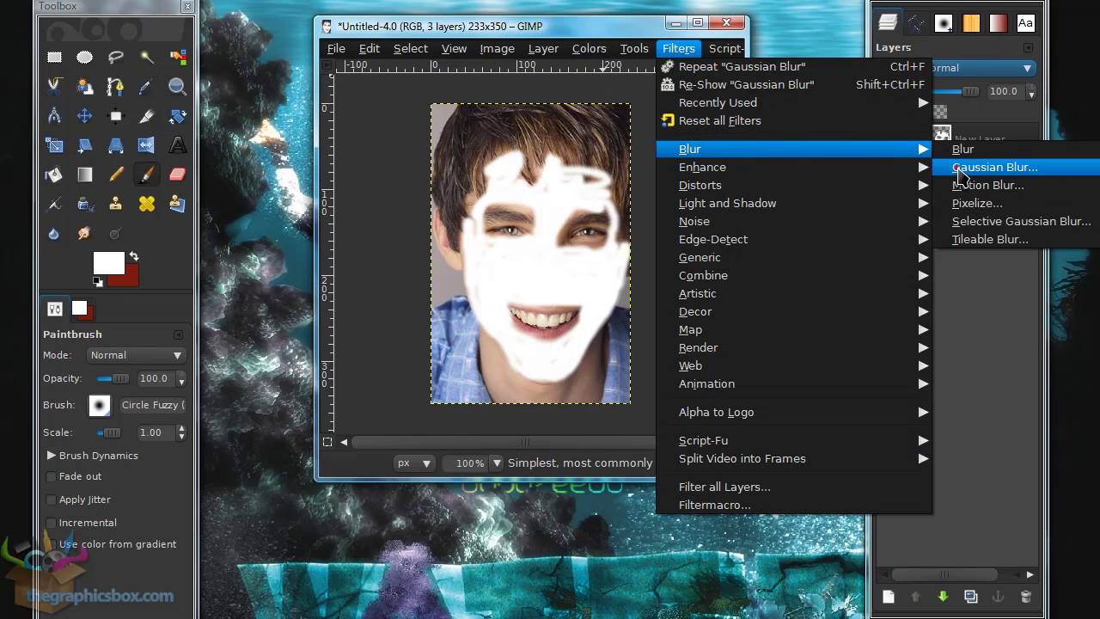
click(960, 176)
drag(307, 78, 753, 98)
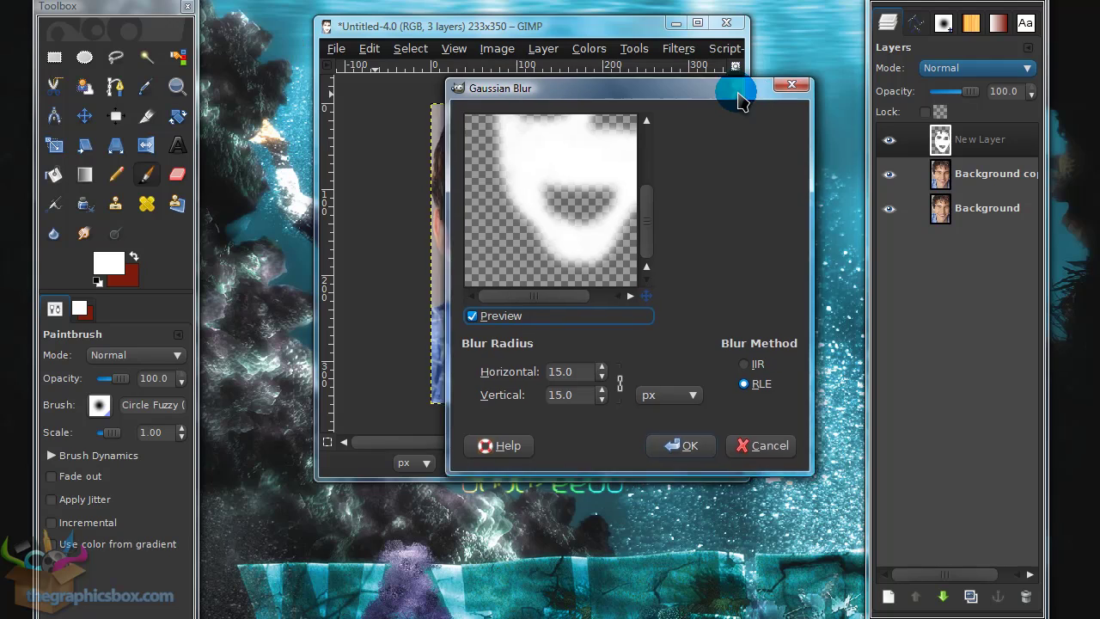
click(658, 449)
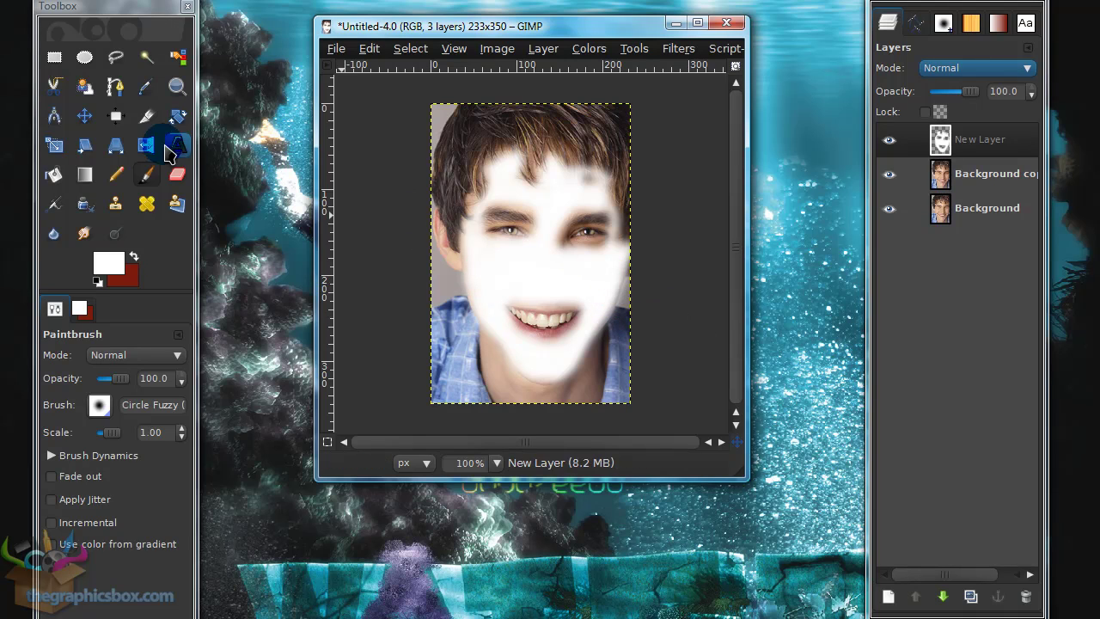
- Set the blending mode of the white face paint layer to Overlay, keeping its opacity at 100.0
click(177, 177)
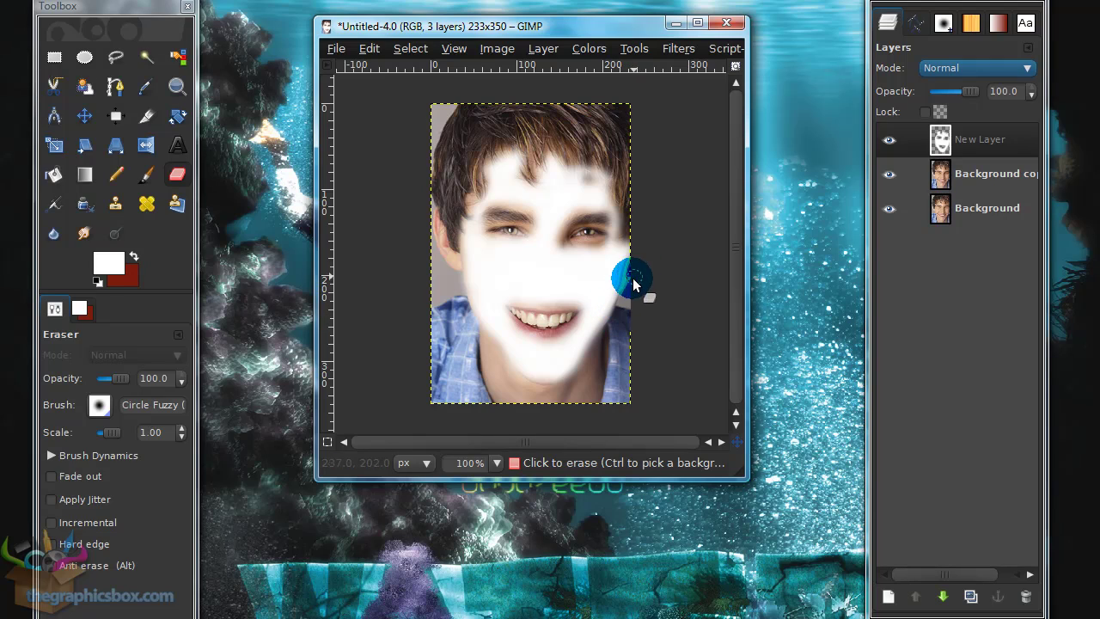
click(1020, 93)
click(987, 74)
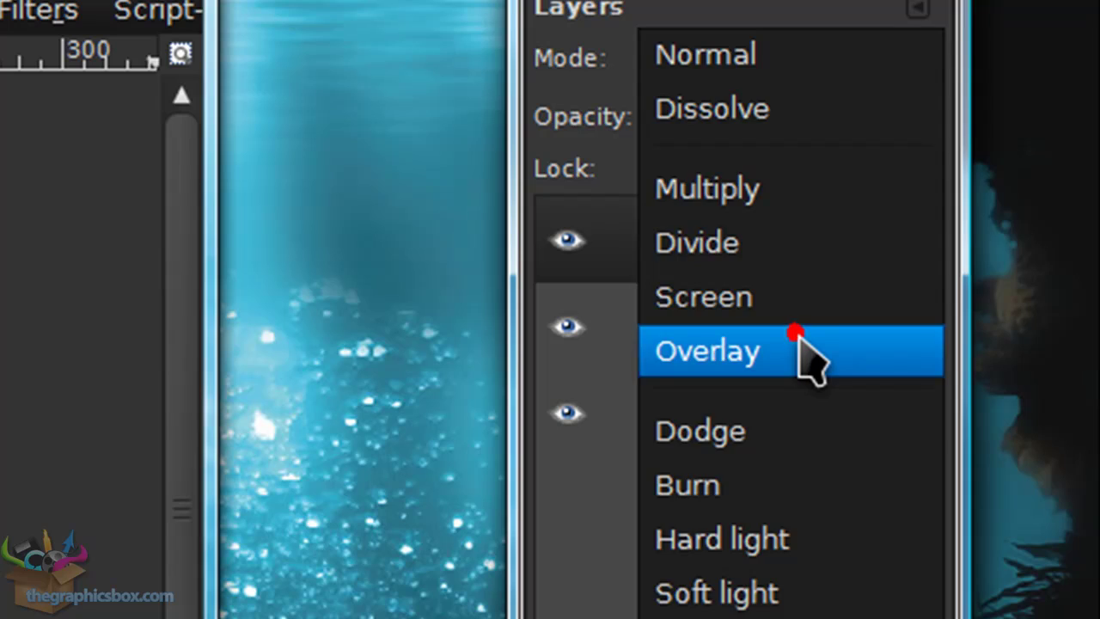
click(984, 186)
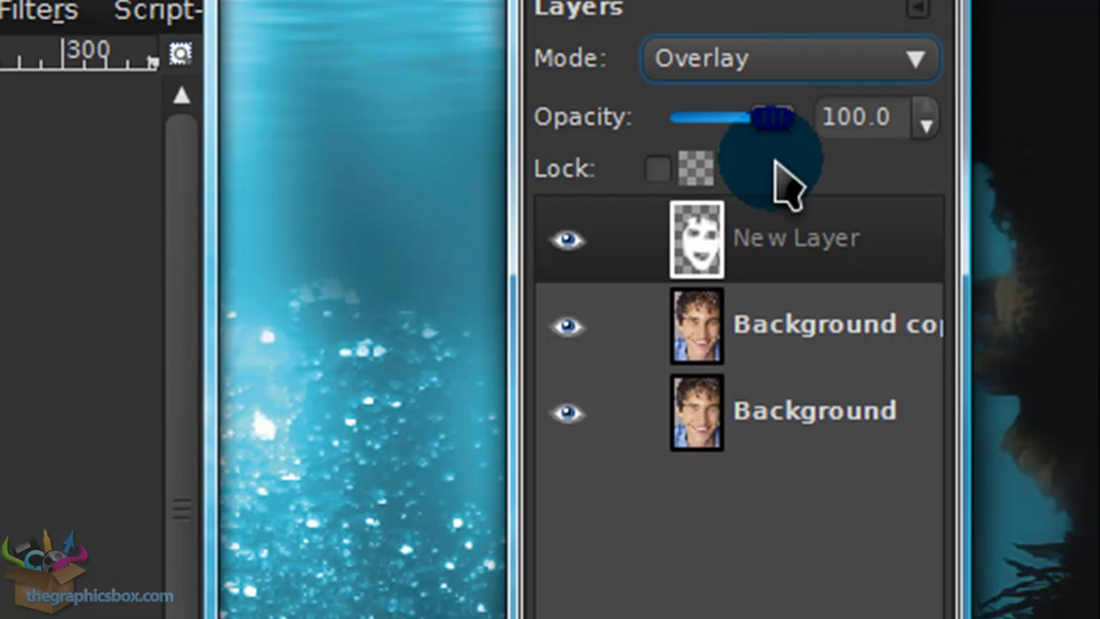
drag(799, 128, 871, 128)
- Try the white face layer in Normal mode at 25.0 opacity, and restore it to Overlay at 100.0 opacity
click(818, 57)
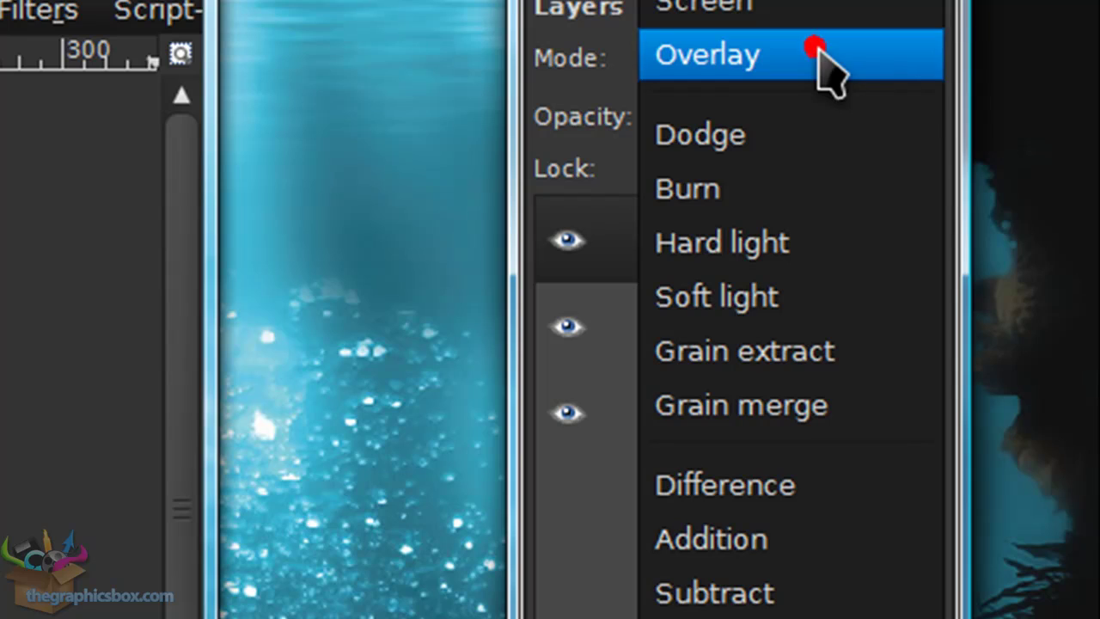
click(779, 58)
drag(768, 117, 708, 136)
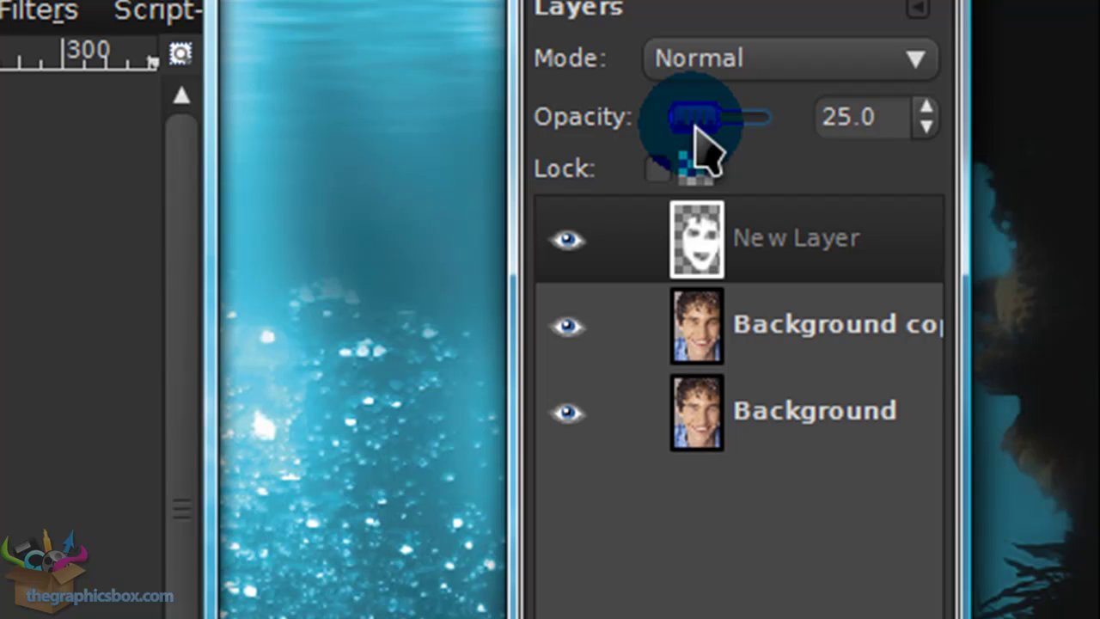
drag(695, 129, 888, 115)
click(862, 53)
click(816, 354)
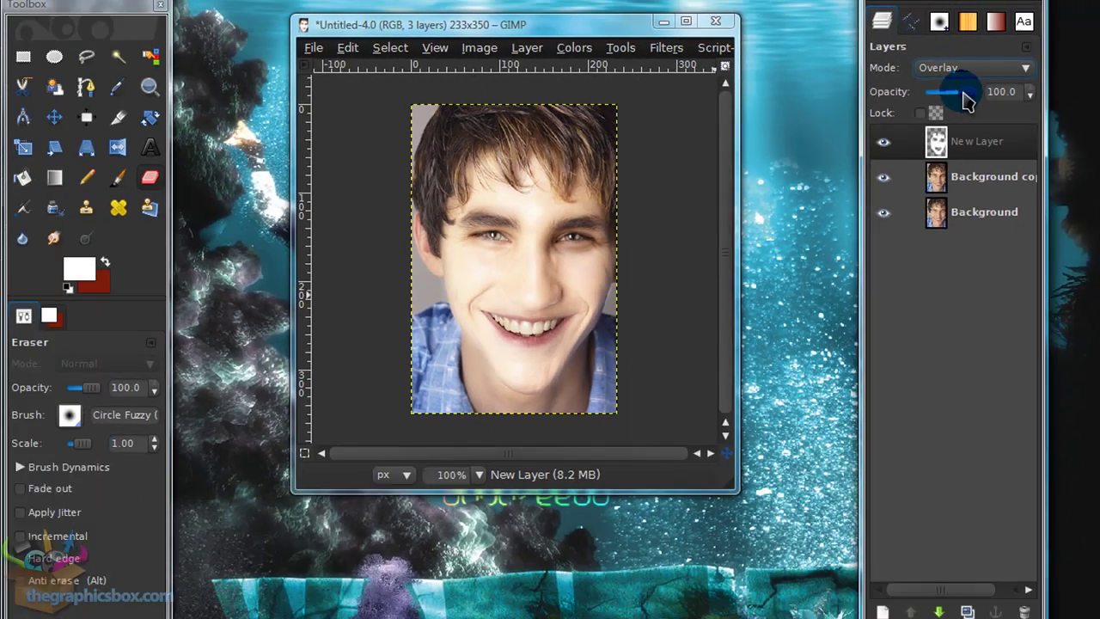
- Lower the white face layer's opacity to 81.3 and toggle its visibility to compare the skin with and without it
click(760, 120)
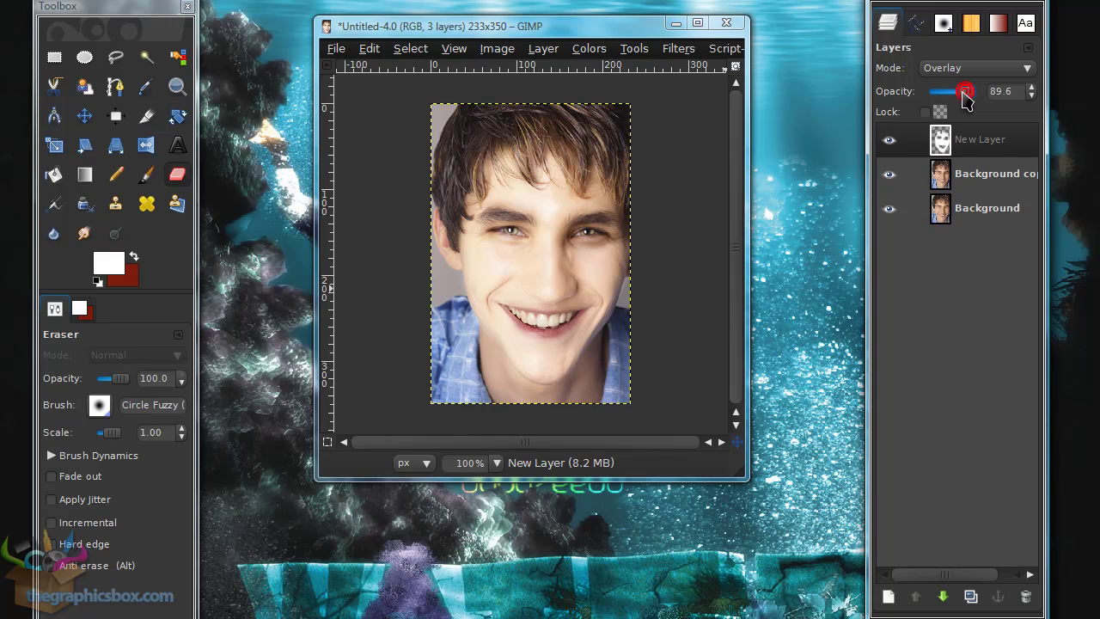
click(887, 146)
click(887, 146)
click(888, 148)
click(888, 146)
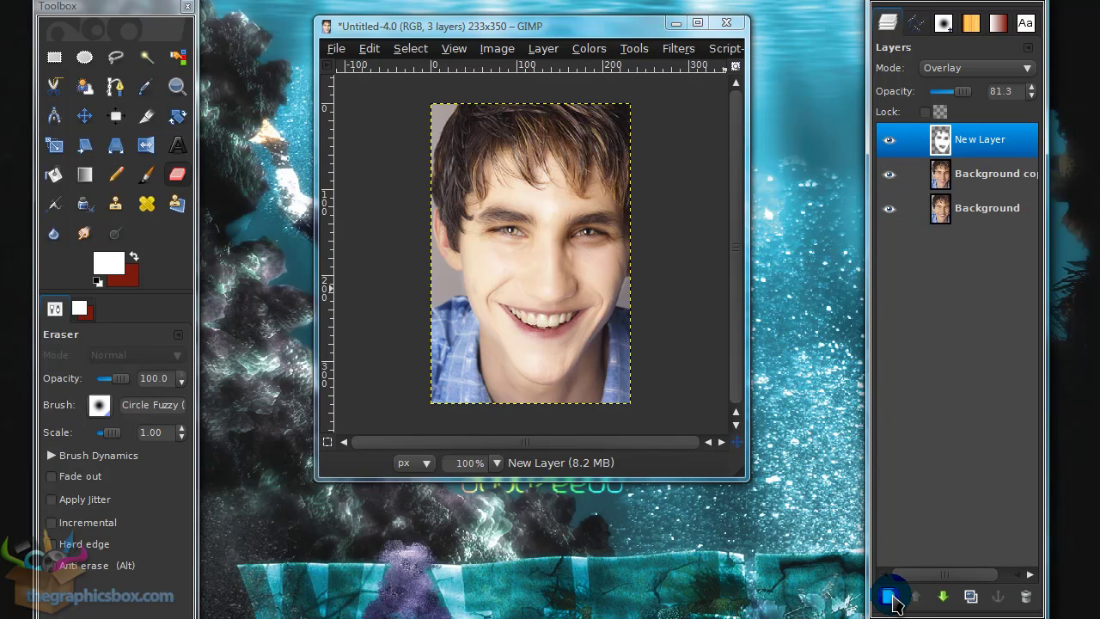
- Add a new transparent layer on top and outline a pointed fang over the canine on the photo's left side with Free Select
click(889, 596)
key(Return)
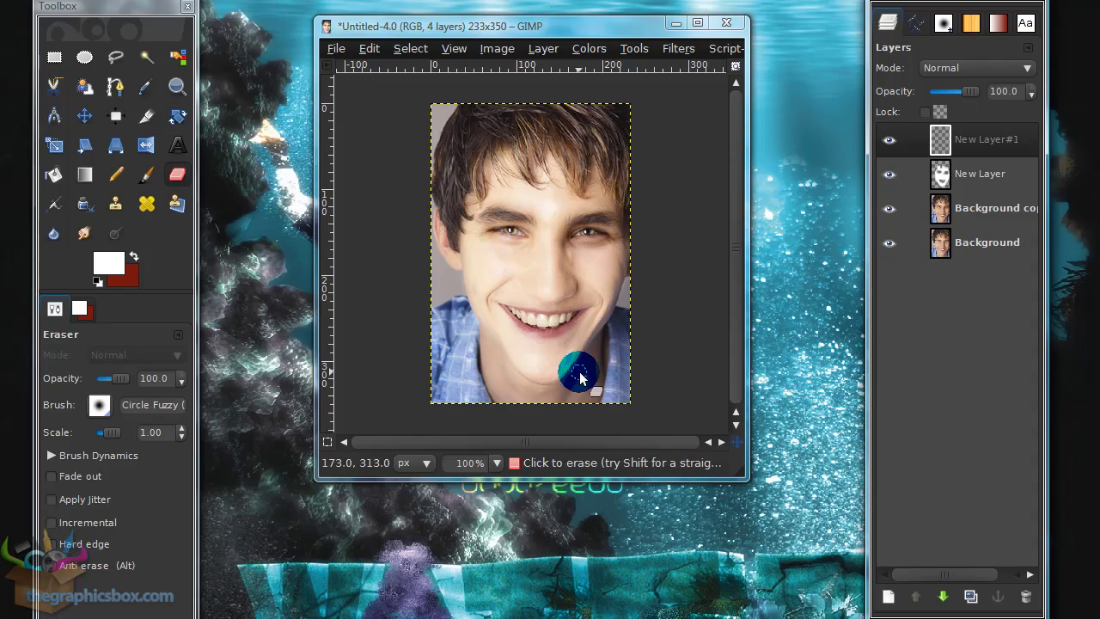
scroll(542, 363, up, 3)
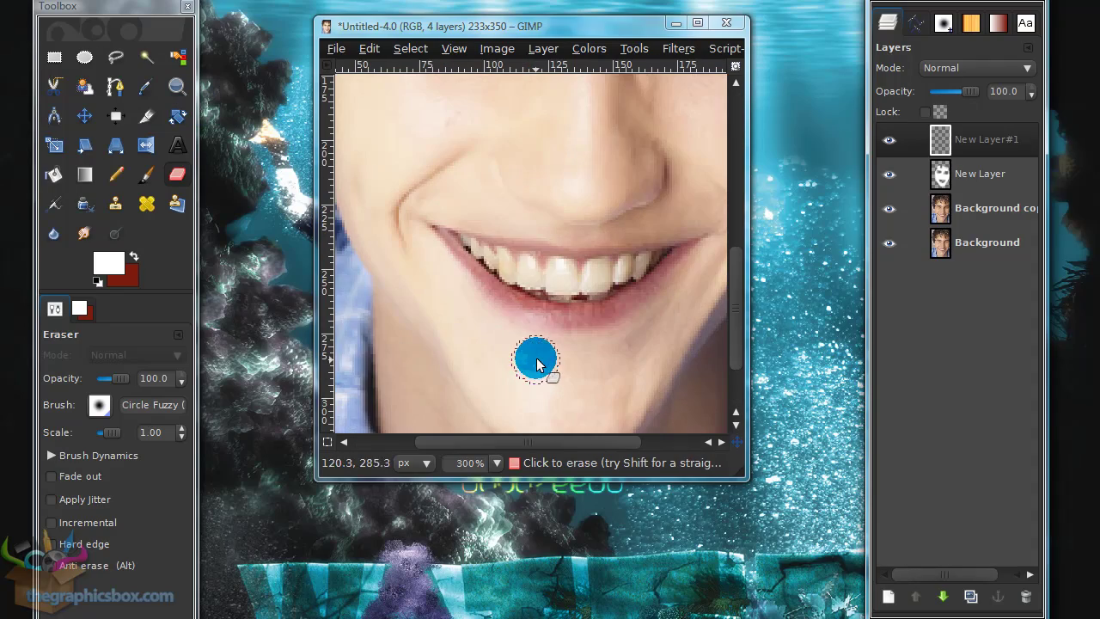
click(116, 58)
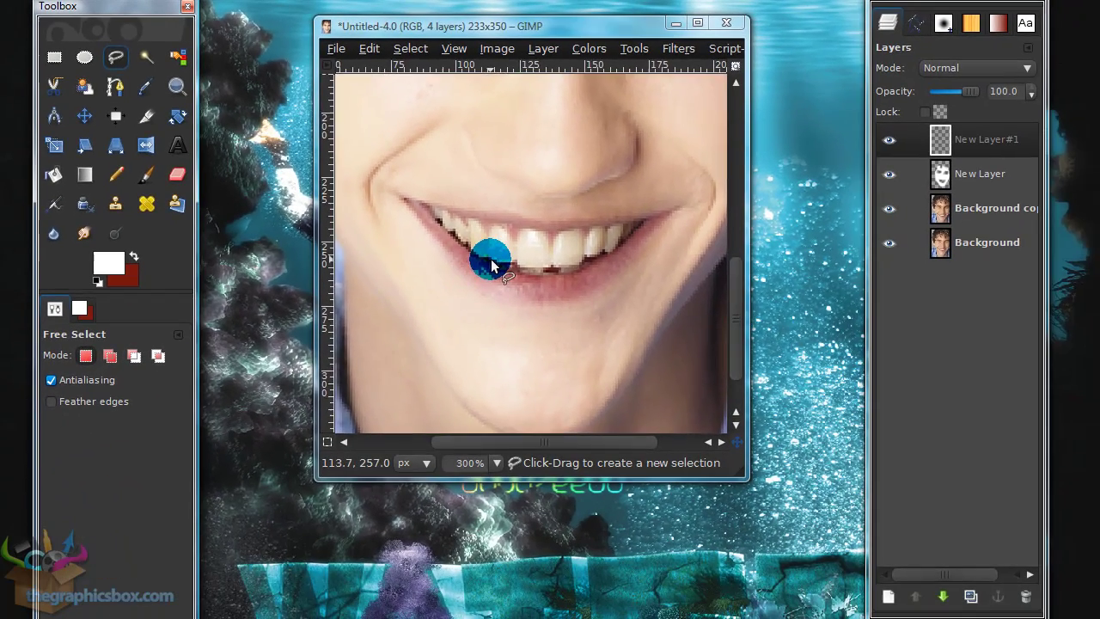
scroll(1039, 547, up, 1)
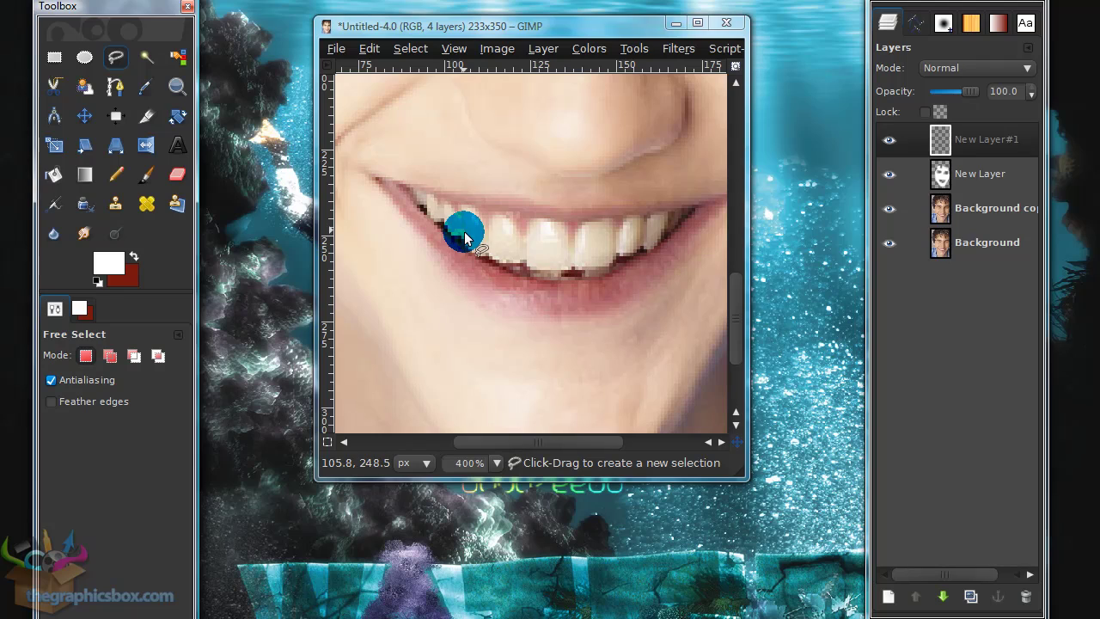
click(464, 234)
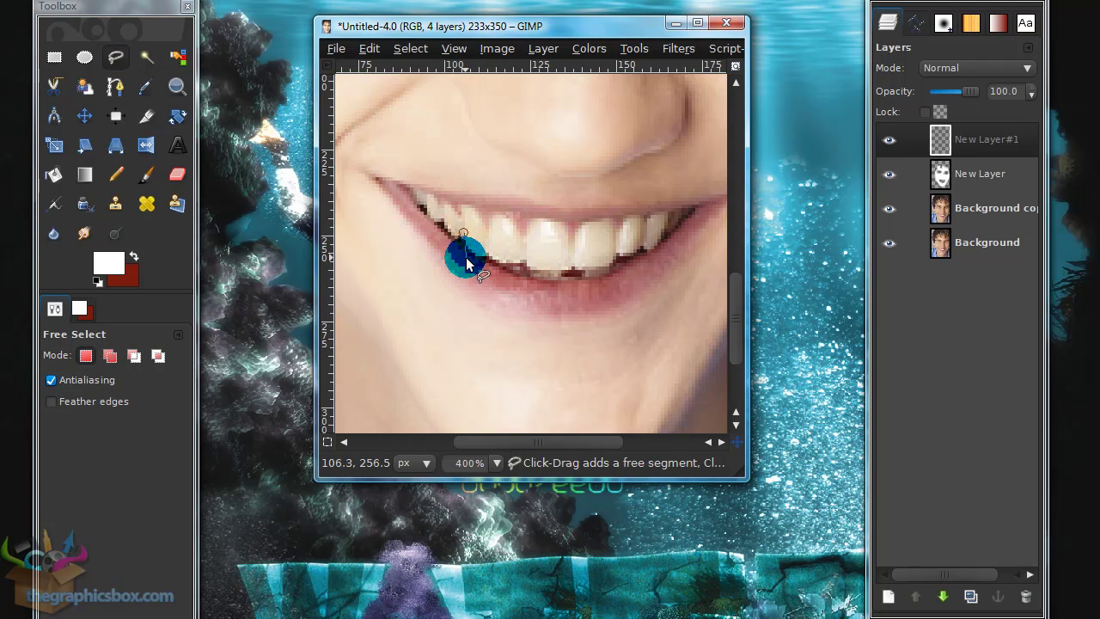
click(475, 270)
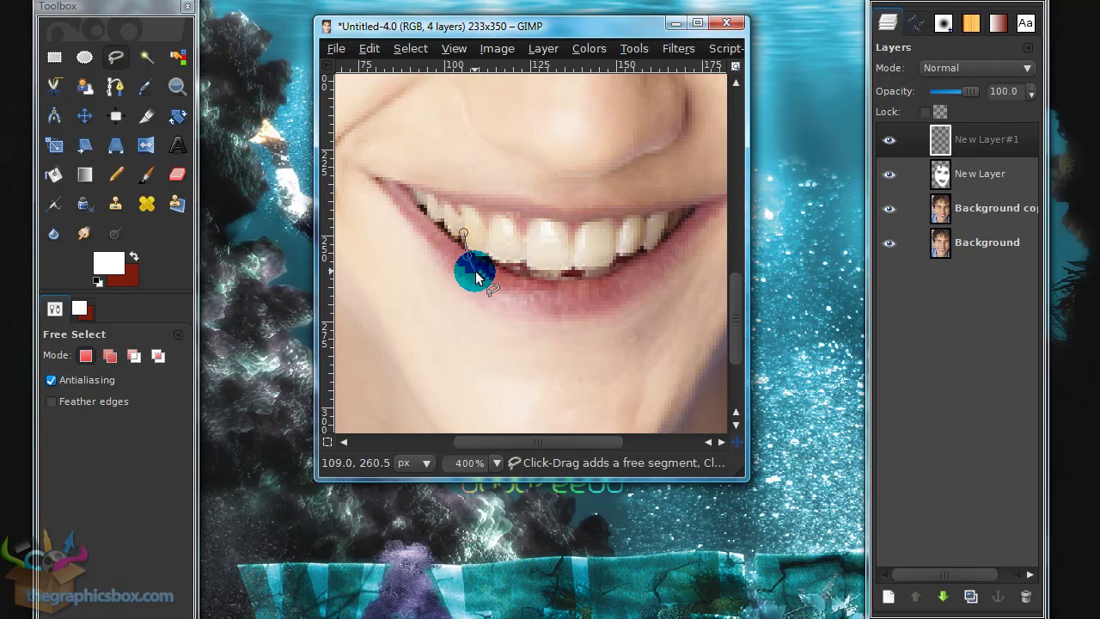
click(485, 257)
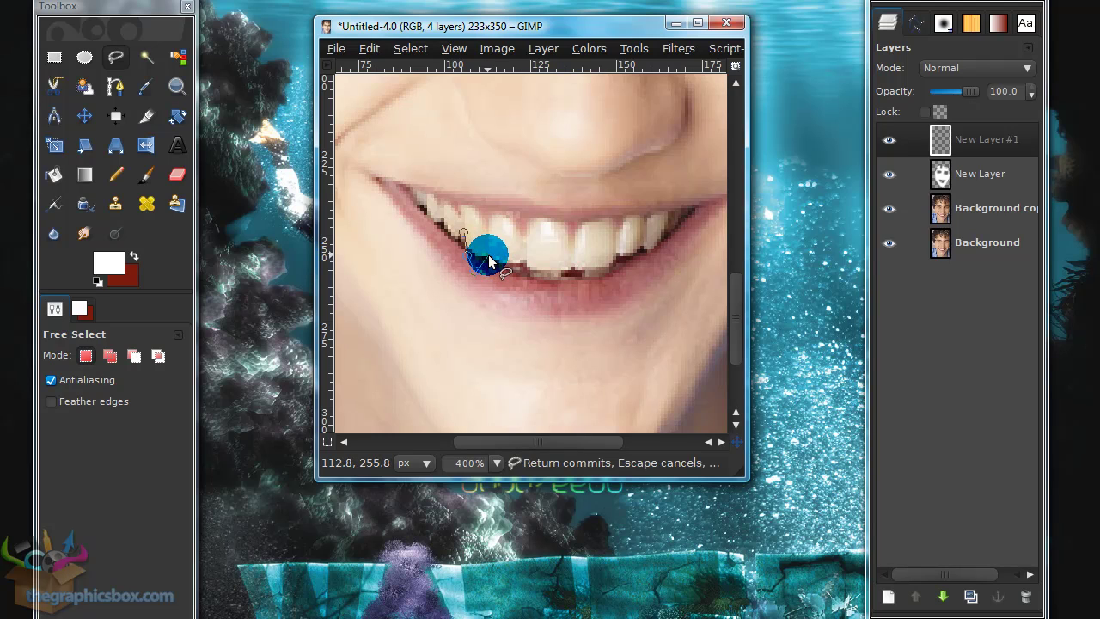
click(466, 234)
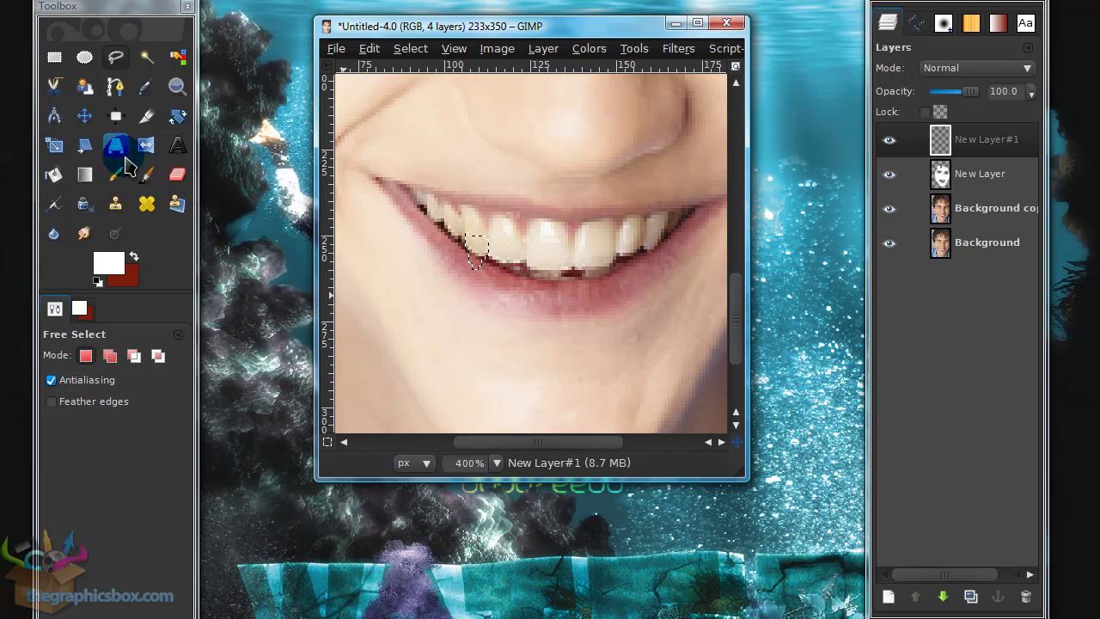
- Pick the tooth colour from the portrait layer, bucket-fill the fang selection with it on the new top layer, and clear the selection
click(997, 220)
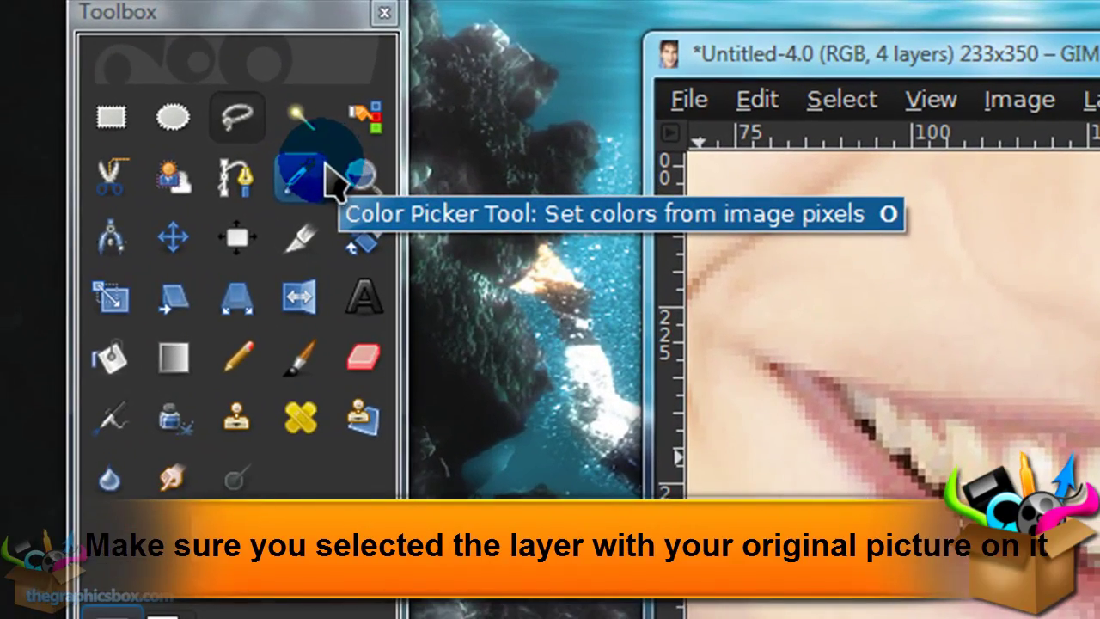
click(153, 84)
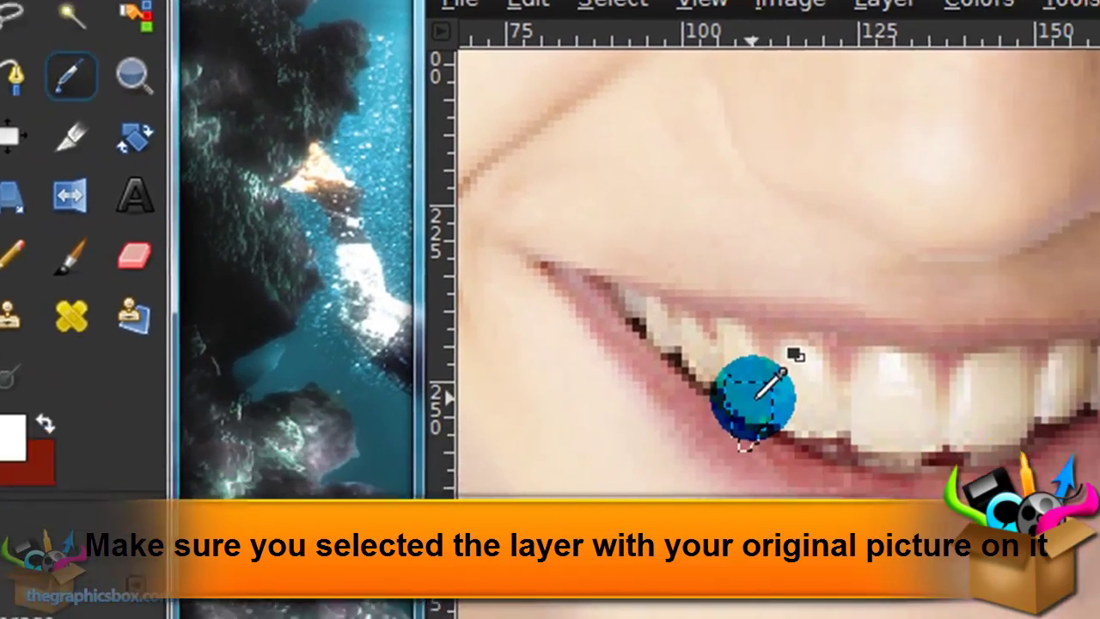
click(980, 499)
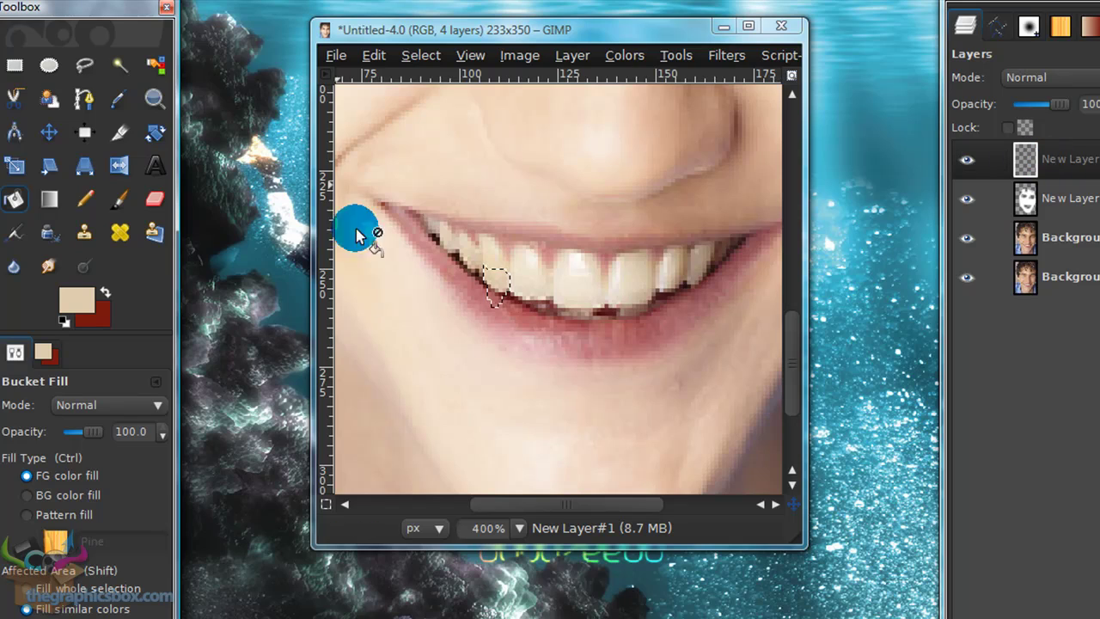
click(497, 286)
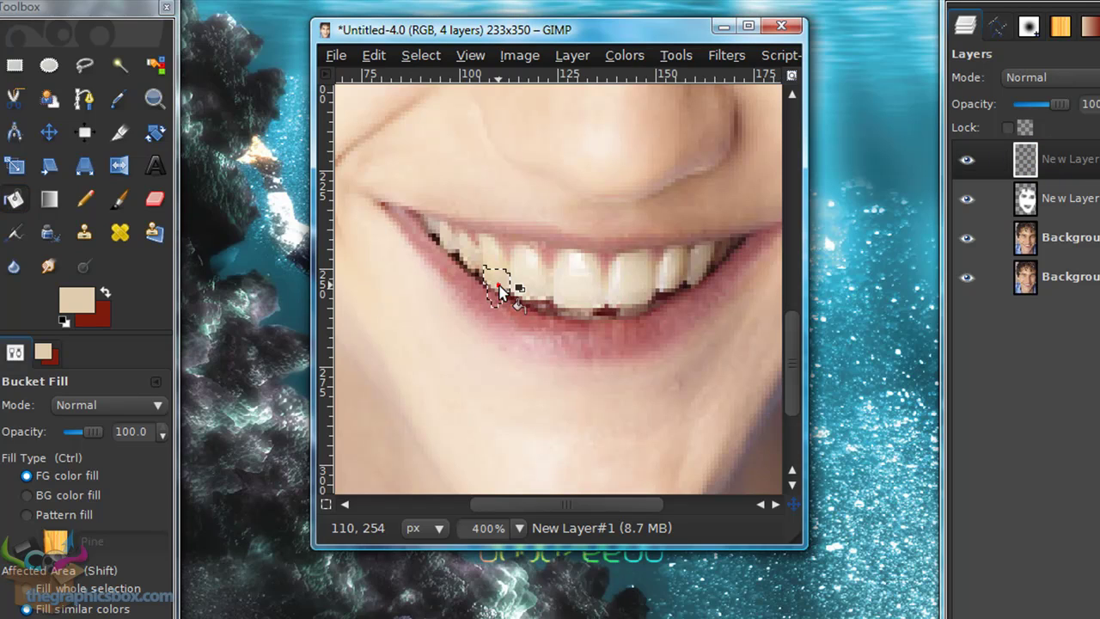
click(439, 56)
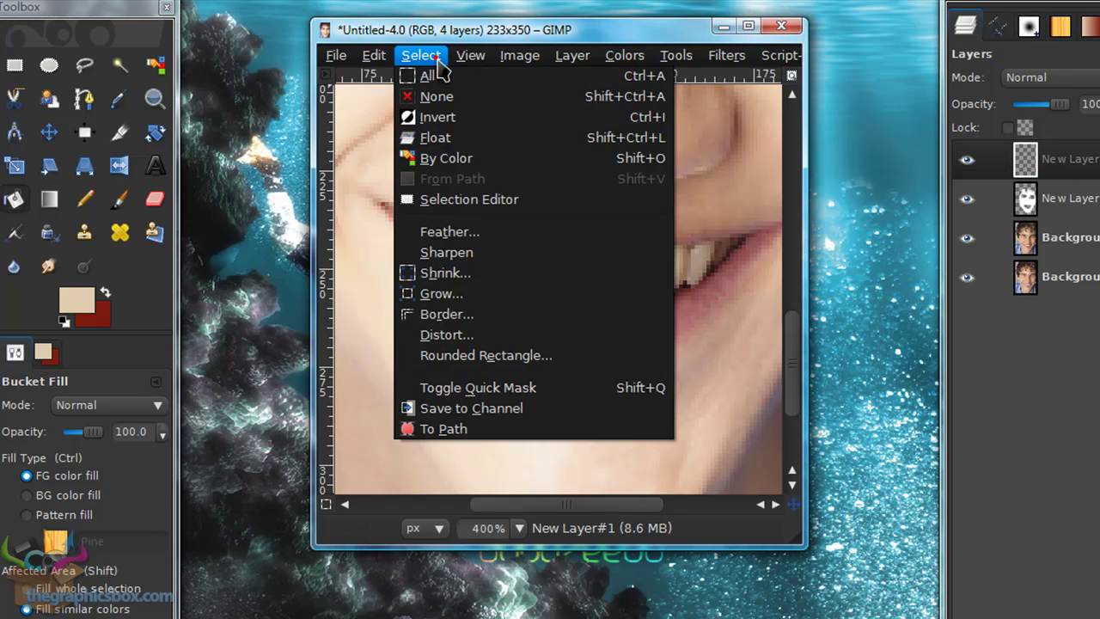
click(438, 95)
- Outline a matching pointed fang over the canine on the photo's right side with Free Select
click(635, 269)
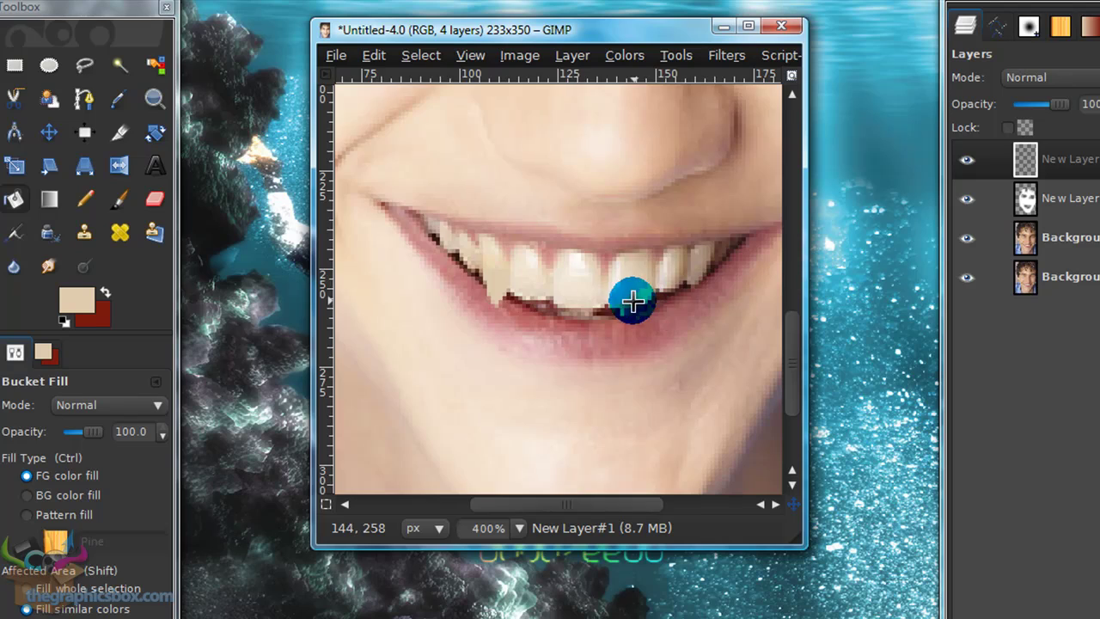
drag(636, 302, 523, 310)
click(83, 65)
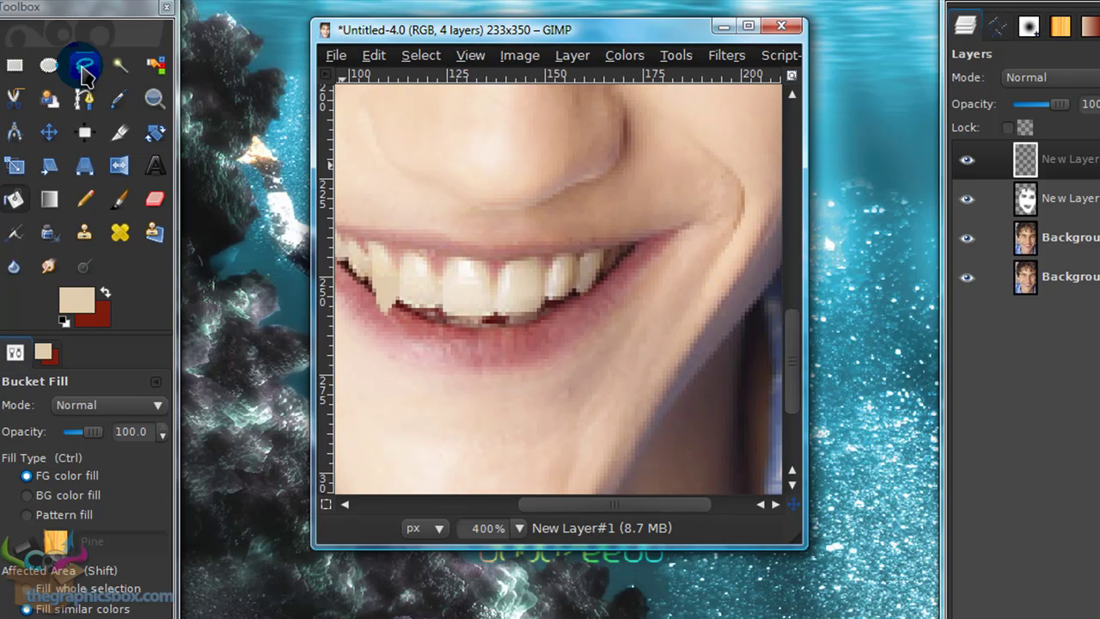
click(546, 286)
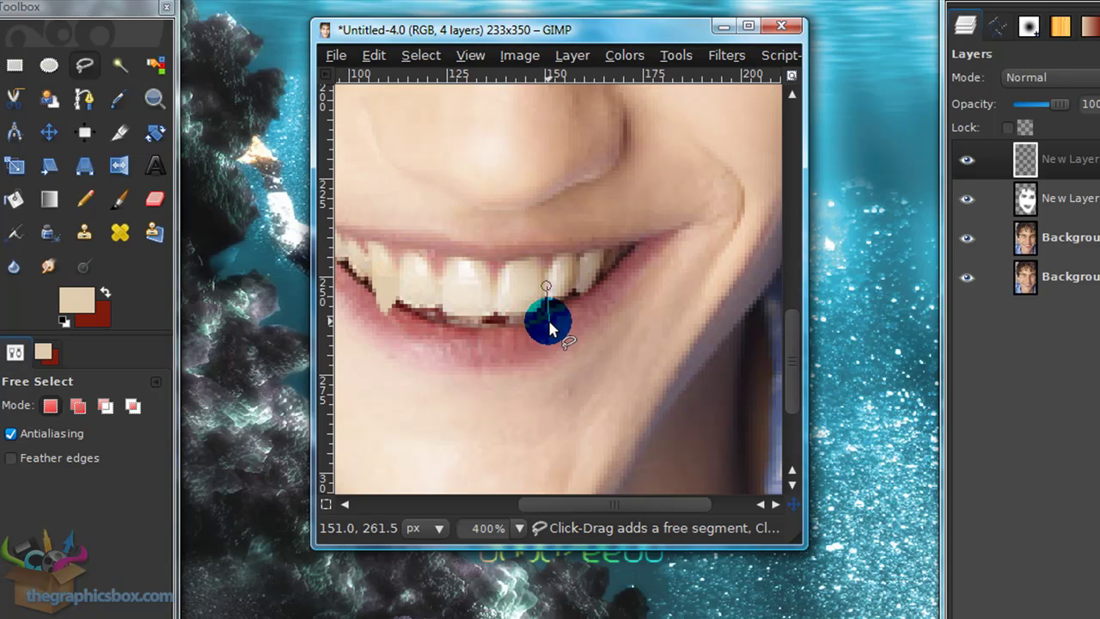
click(567, 302)
key(Return)
- Bucket-fill the second fang selection with the picked tooth colour and clear the selection
click(15, 200)
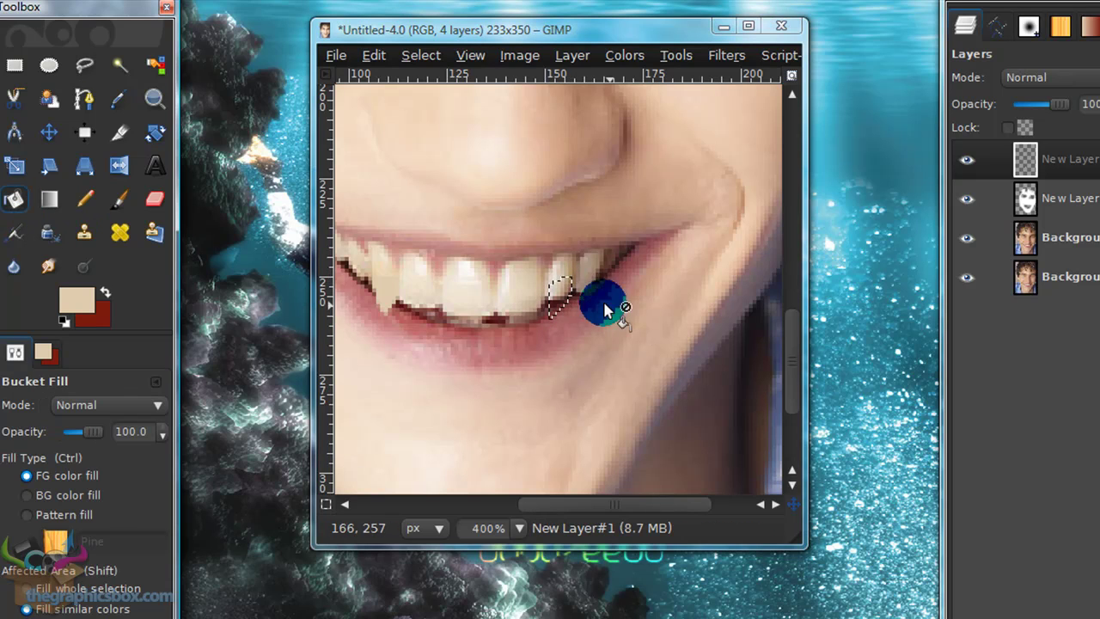
click(563, 296)
click(440, 59)
click(458, 97)
scroll(633, 363, down, 4)
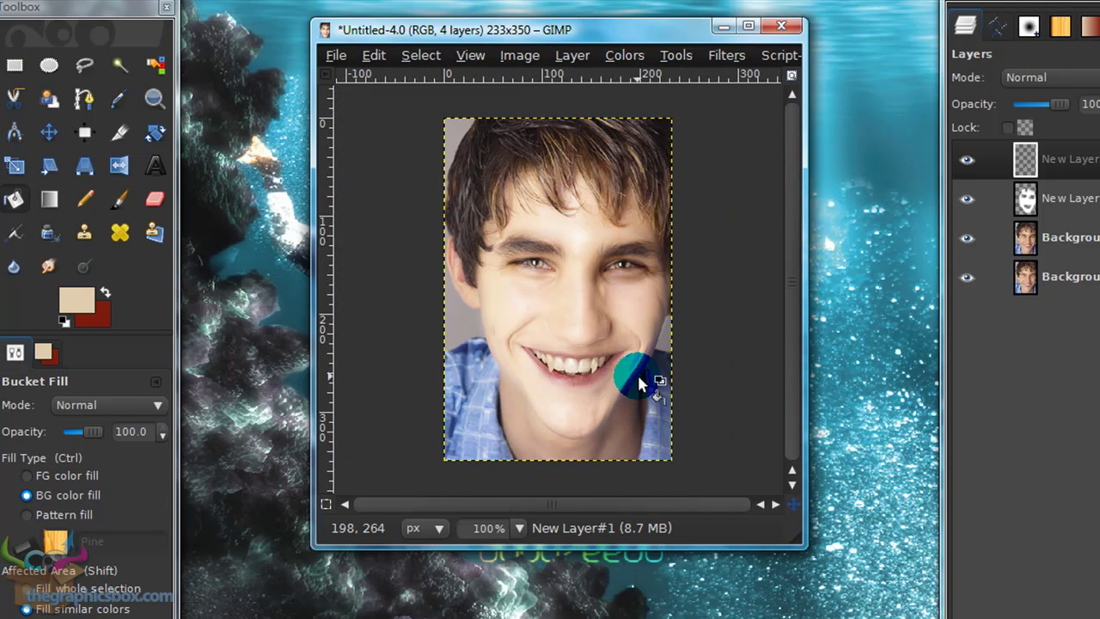
- Blend the upper parts of both fangs into the real teeth using the Eraser with the Circle Fuzzy brush
scroll(579, 400, up, 5)
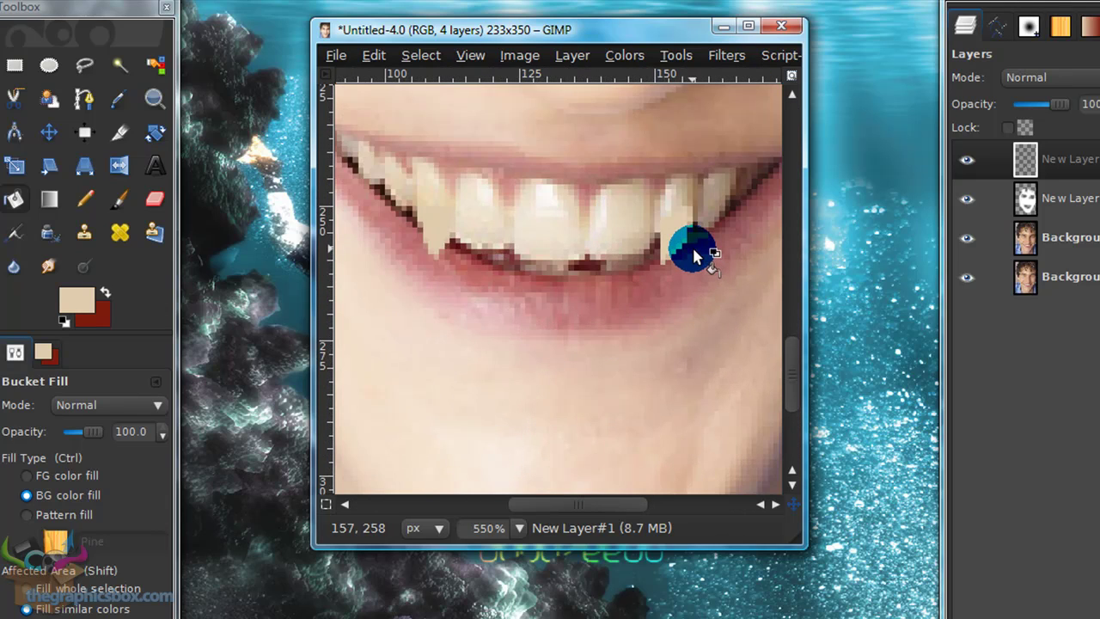
scroll(693, 251, up, 1)
drag(690, 250, 656, 283)
scroll(638, 295, down, 2)
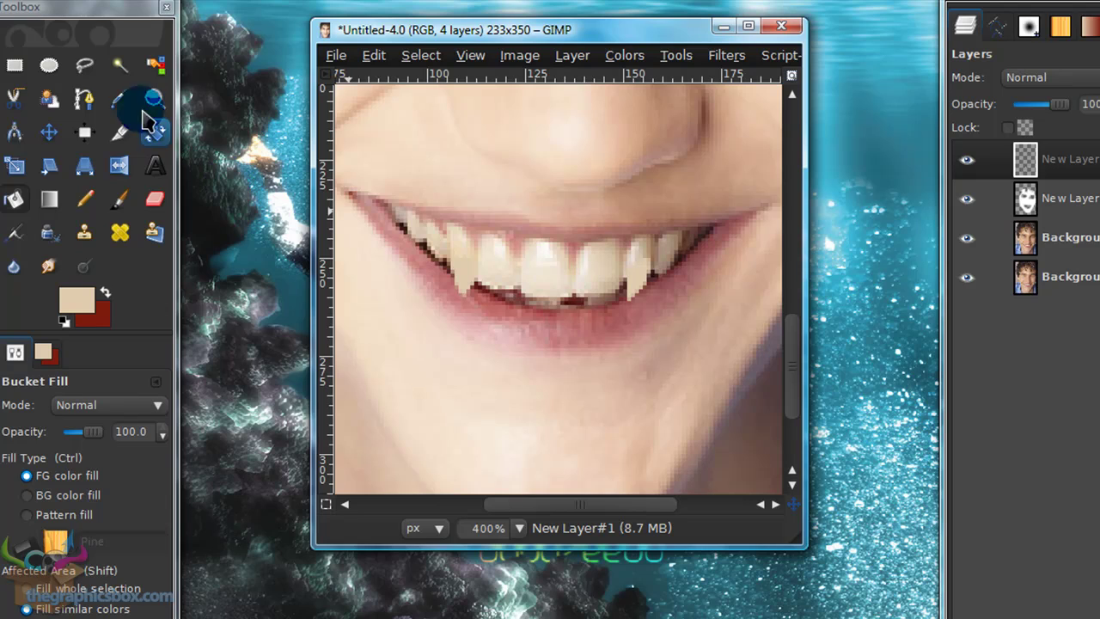
click(84, 65)
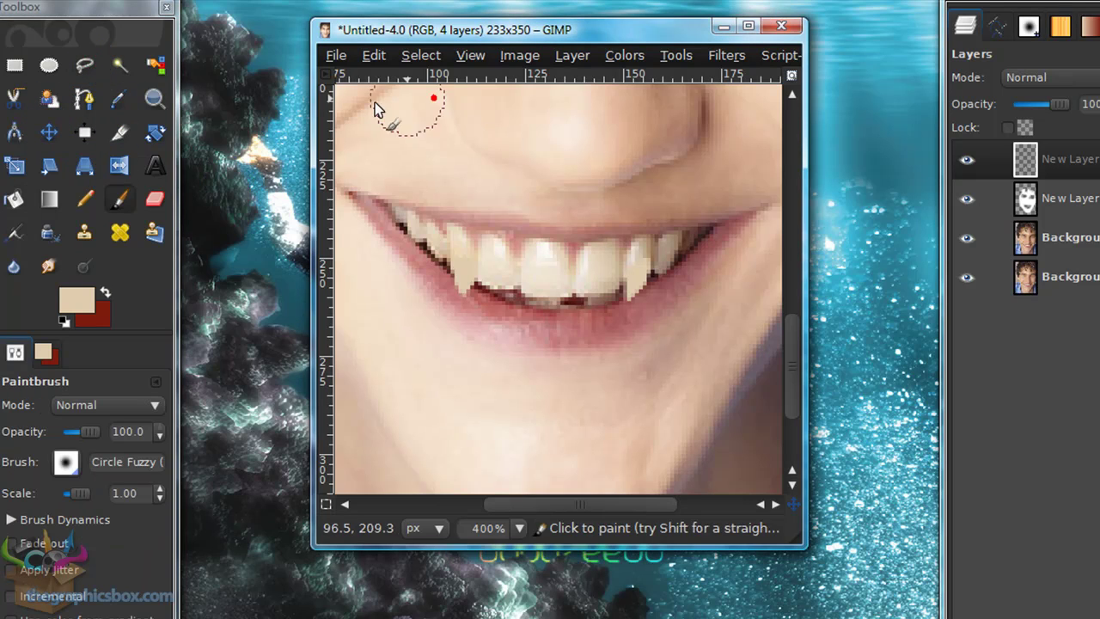
click(156, 199)
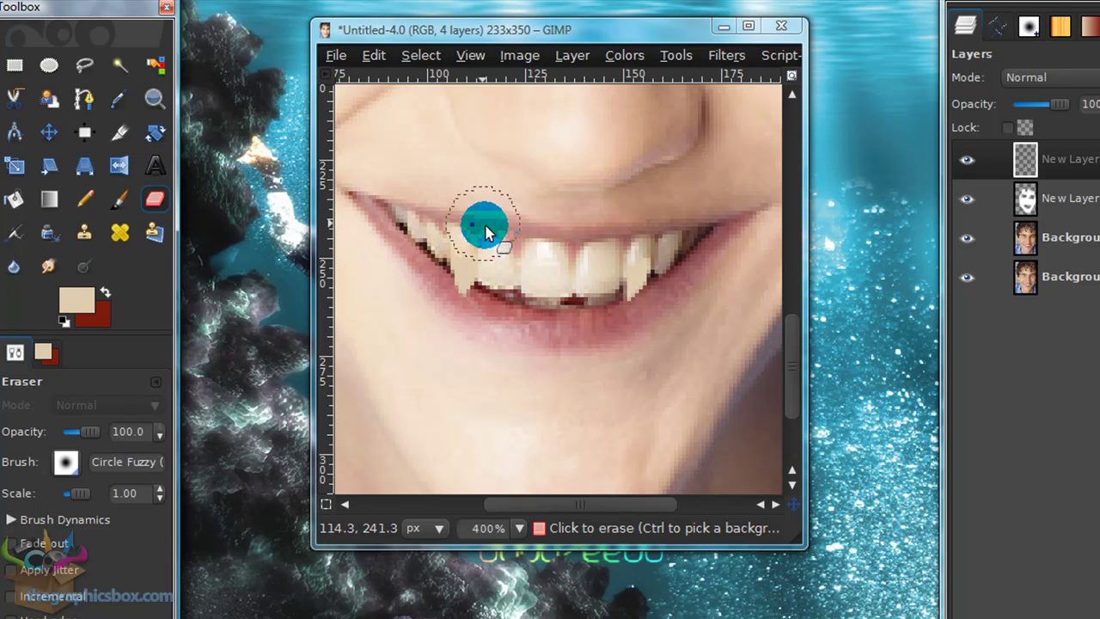
drag(467, 241, 481, 245)
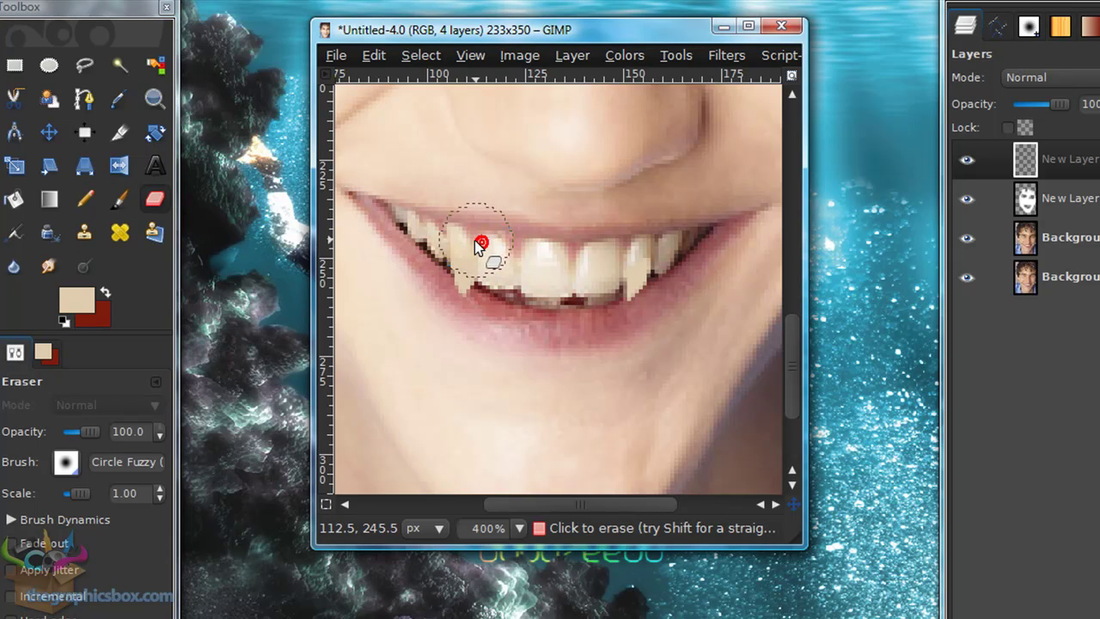
click(647, 239)
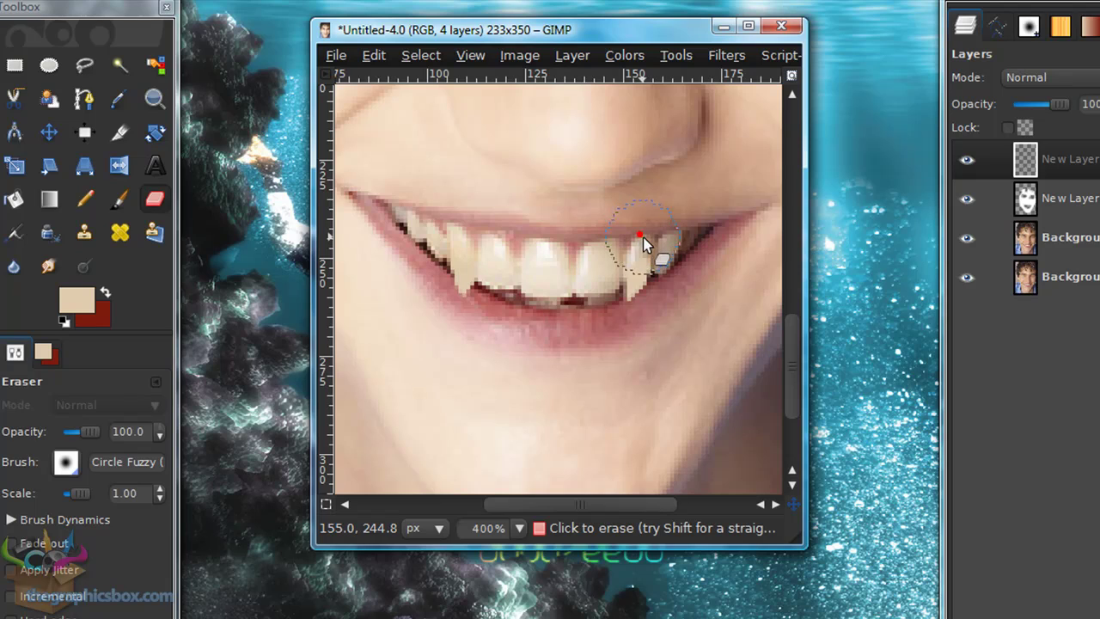
mouse_move(699, 249)
mouse_down()
mouse_move(696, 234)
mouse_move(664, 226)
mouse_move(634, 233)
mouse_up()
scroll(658, 327, down, 3)
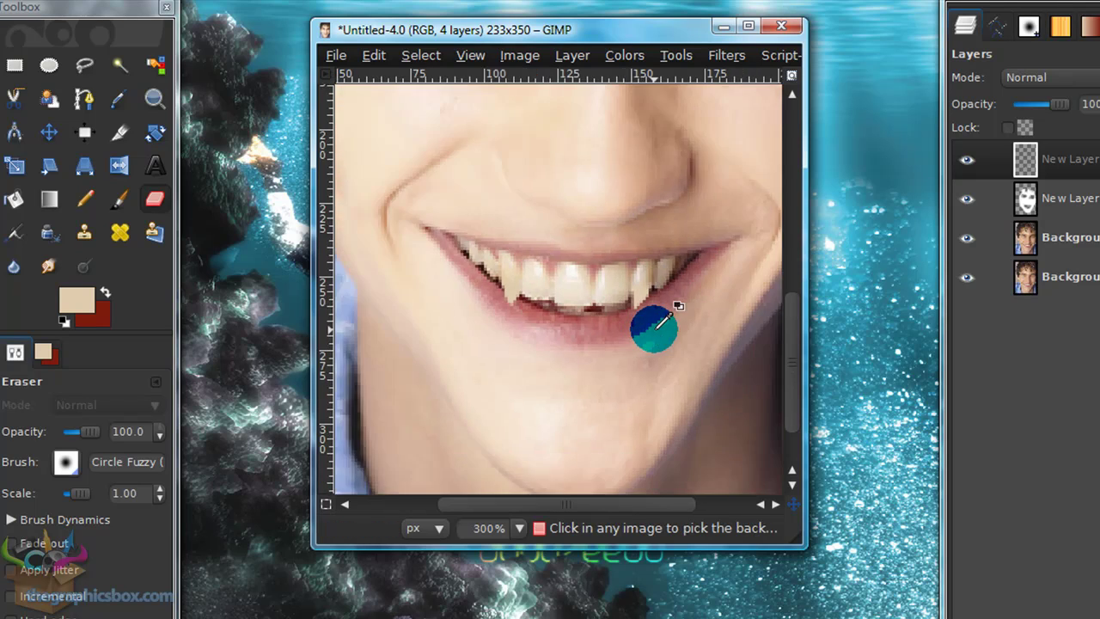
scroll(661, 323, down, 1)
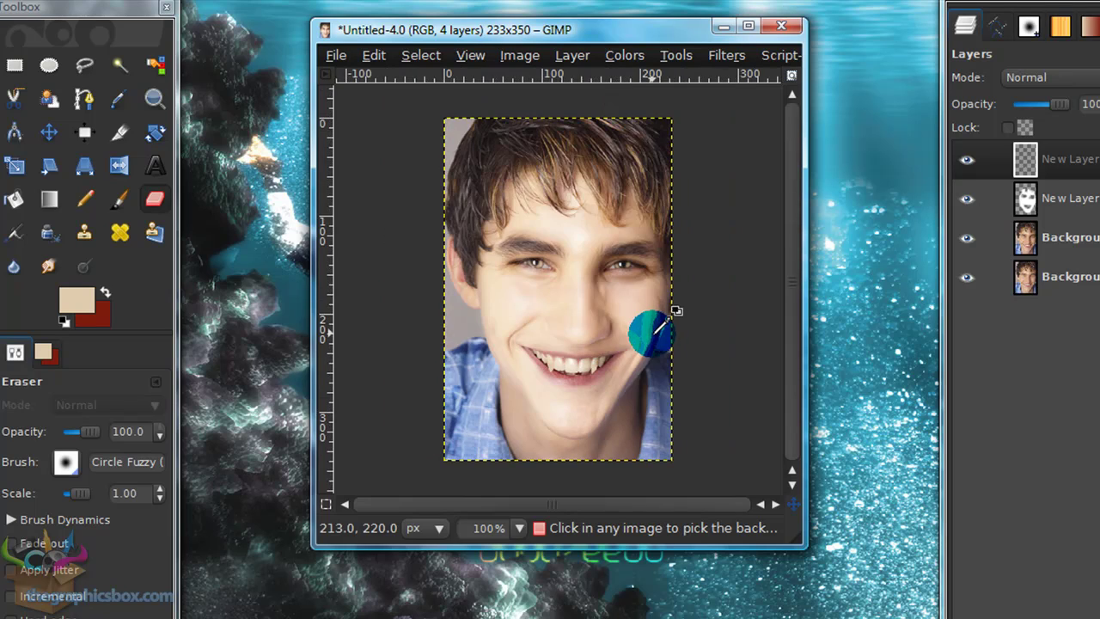
scroll(662, 323, up, 5)
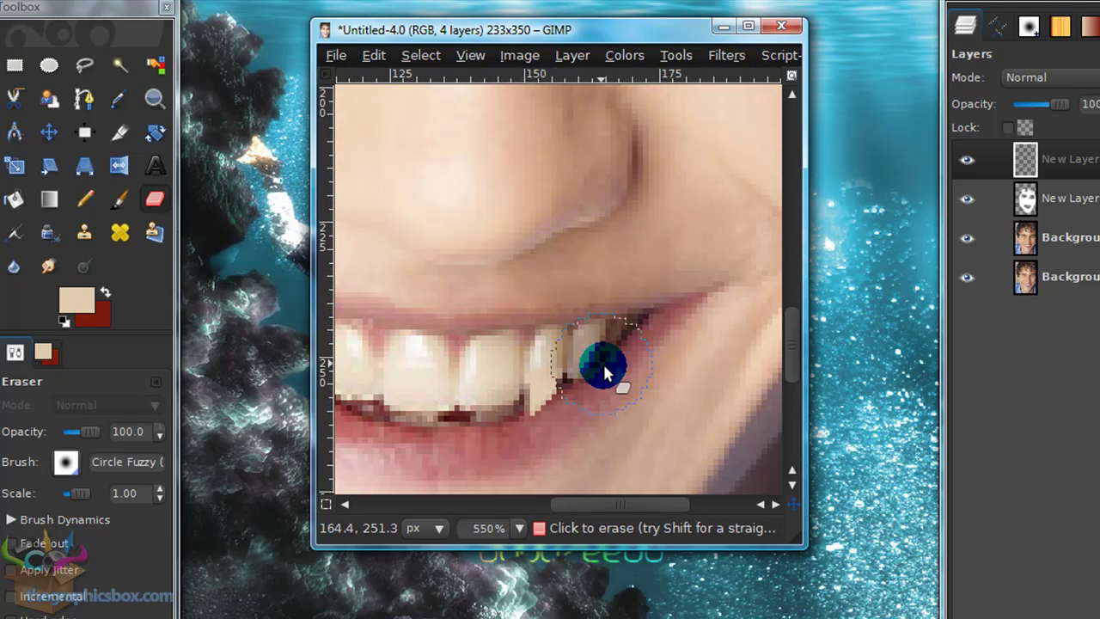
- Erase the remaining hard edge around the fang on the photo's right side and check the whole smile
click(596, 415)
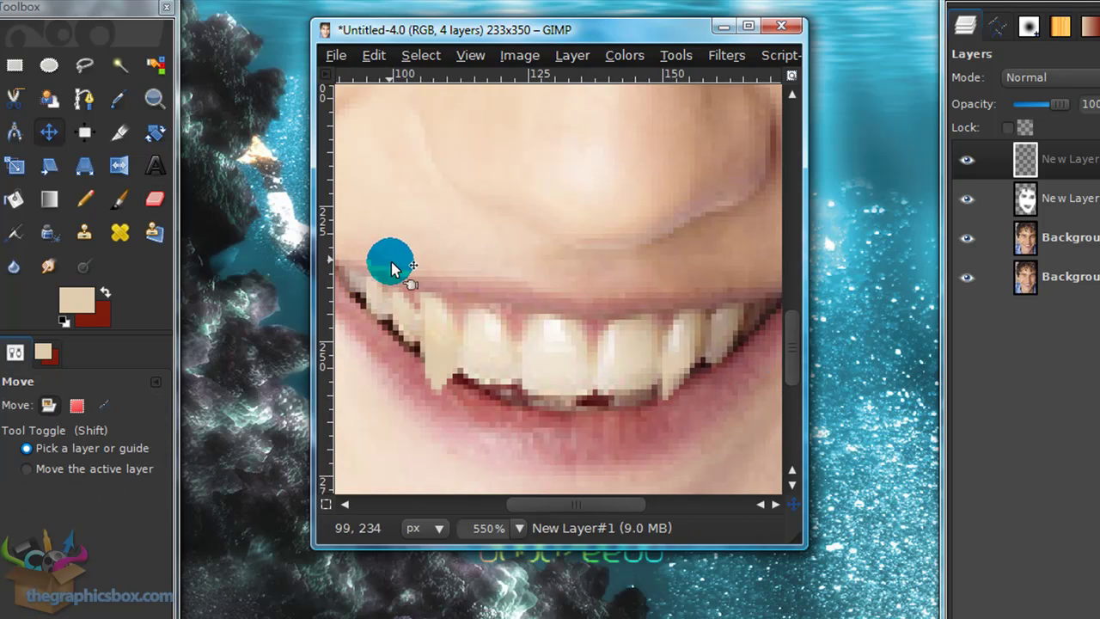
scroll(530, 373, down, 4)
scroll(532, 393, down, 1)
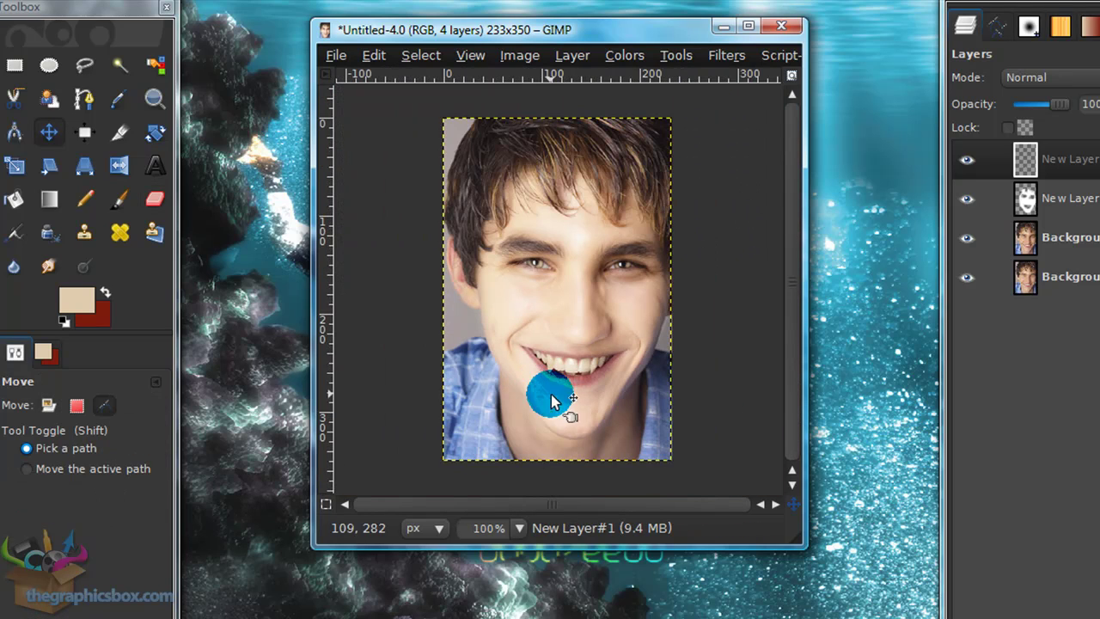
click(590, 370)
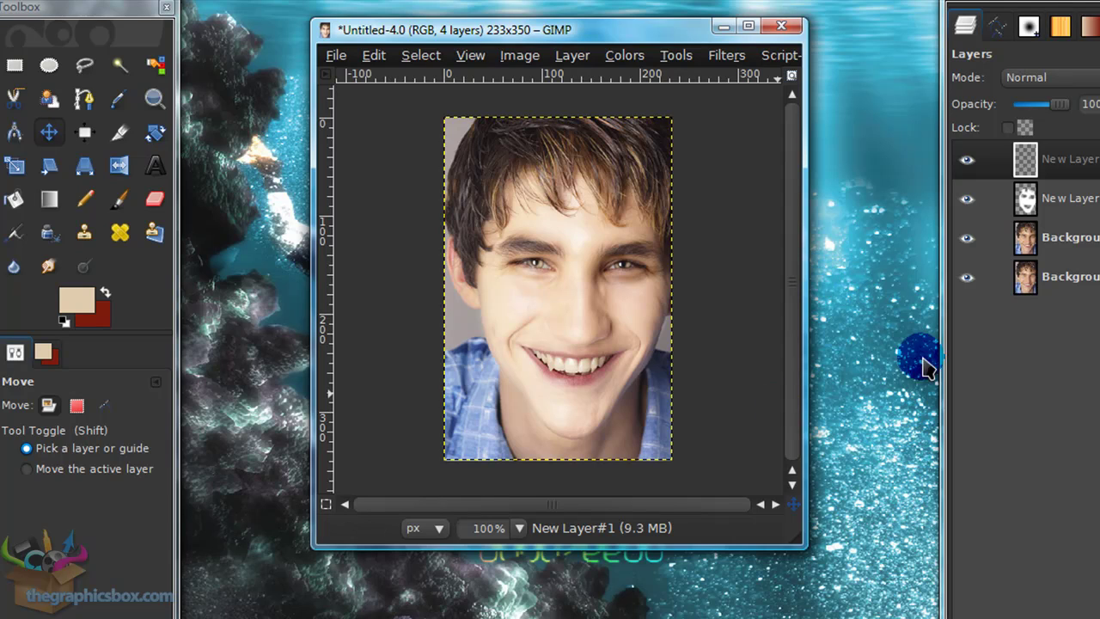
- Add a new transparent layer on top and set dark red 7e1b0d as the foreground colour for the Paintbrush
click(975, 617)
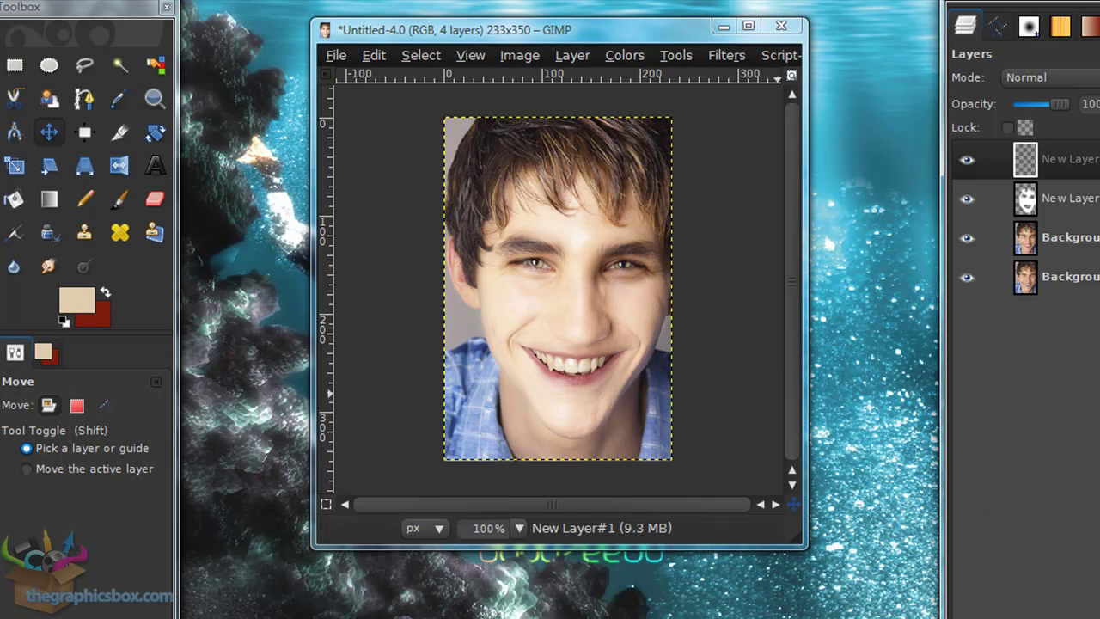
key(Return)
click(120, 198)
click(105, 294)
click(79, 303)
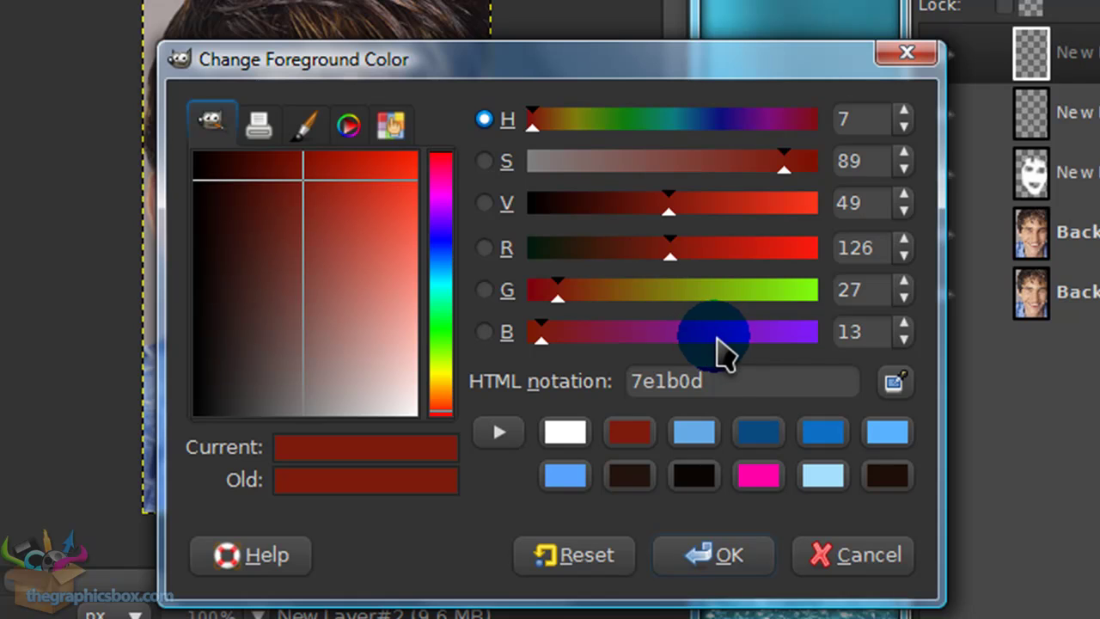
drag(720, 381, 672, 421)
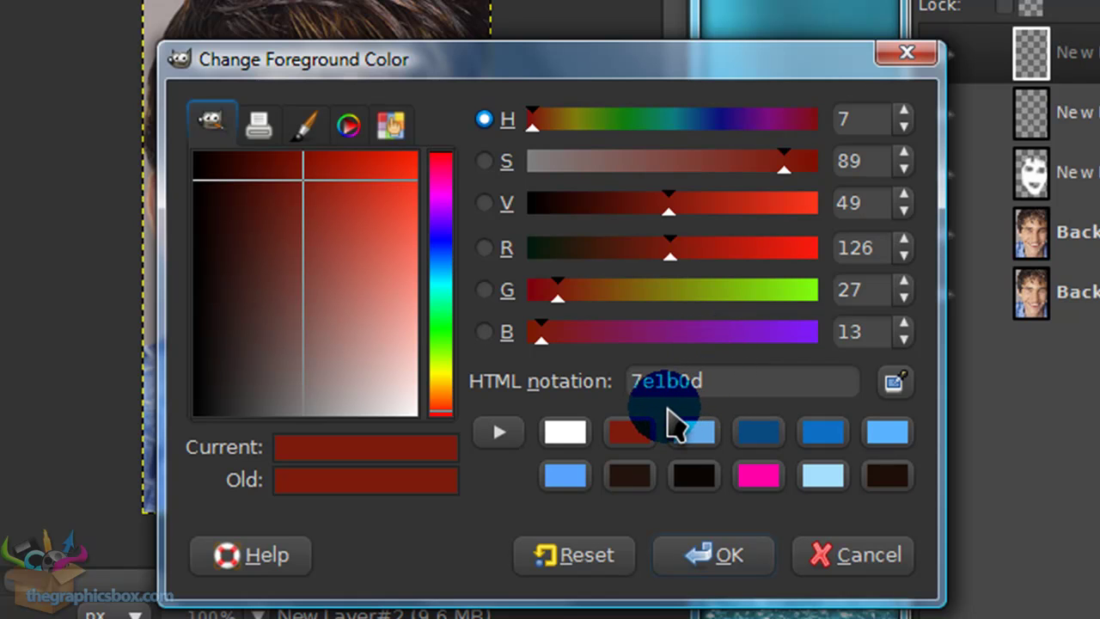
click(695, 552)
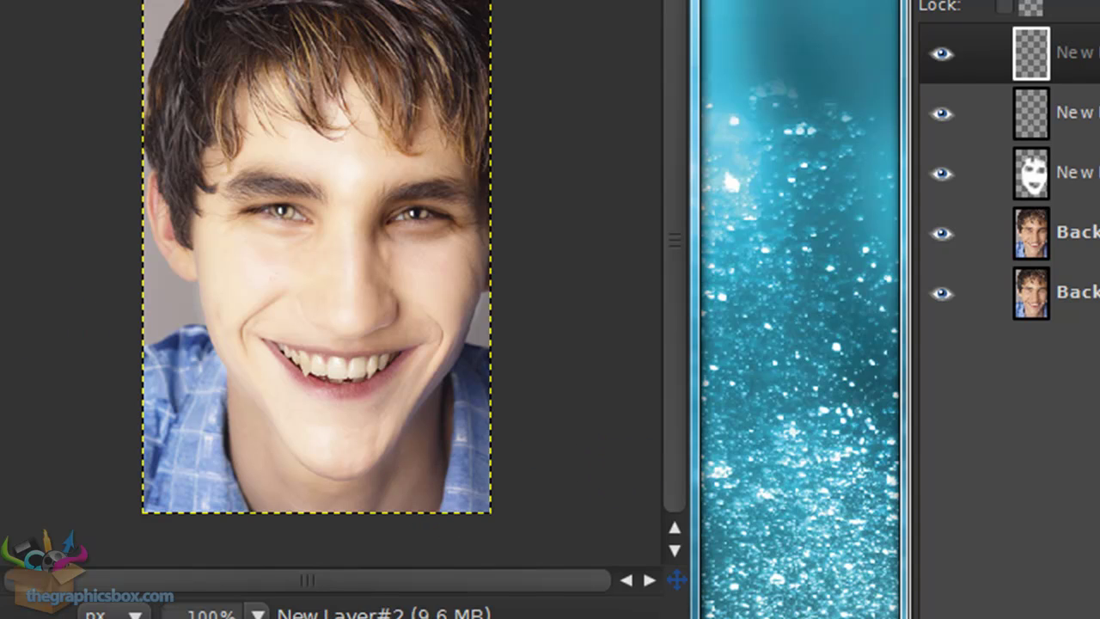
- Paint a dark red blood drip from the lower lip on the photo's right side down the chin
scroll(541, 387, up, 2)
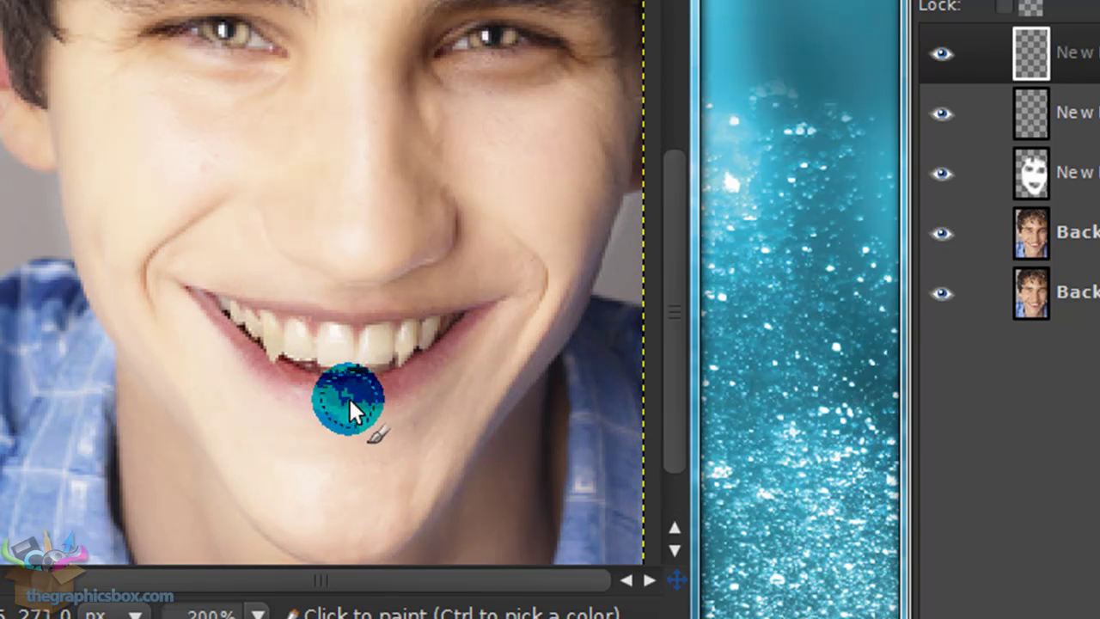
click(382, 389)
key(ctrl+z)
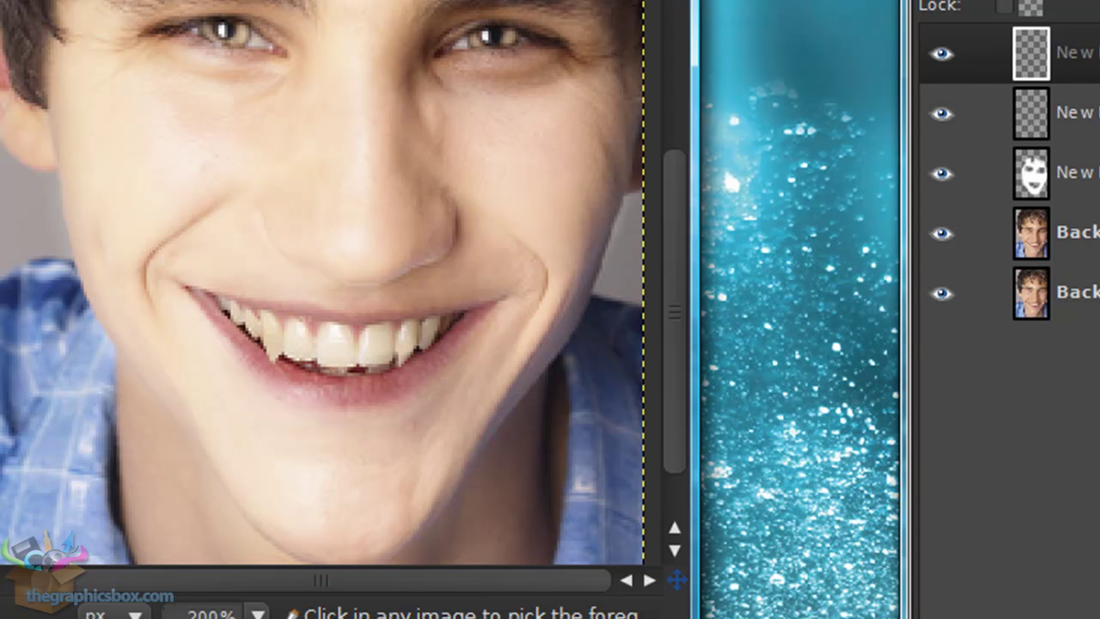
drag(400, 382, 372, 478)
scroll(450, 375, down, 2)
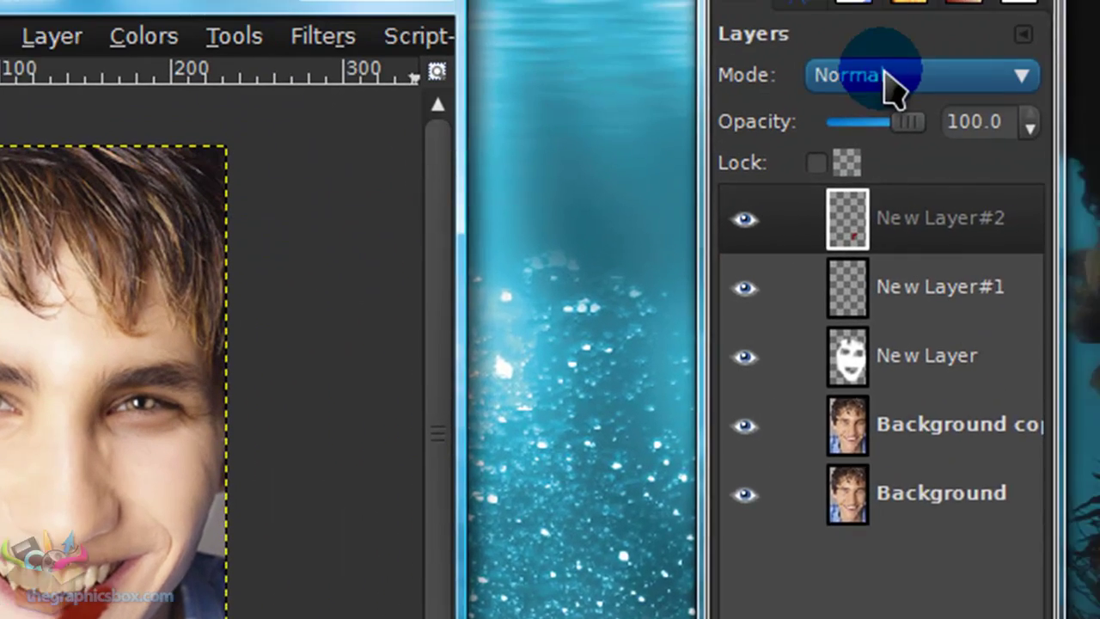
- Set the blood layer's blend mode to Overlay and tidy the drip's edges with the Eraser
click(795, 143)
click(833, 373)
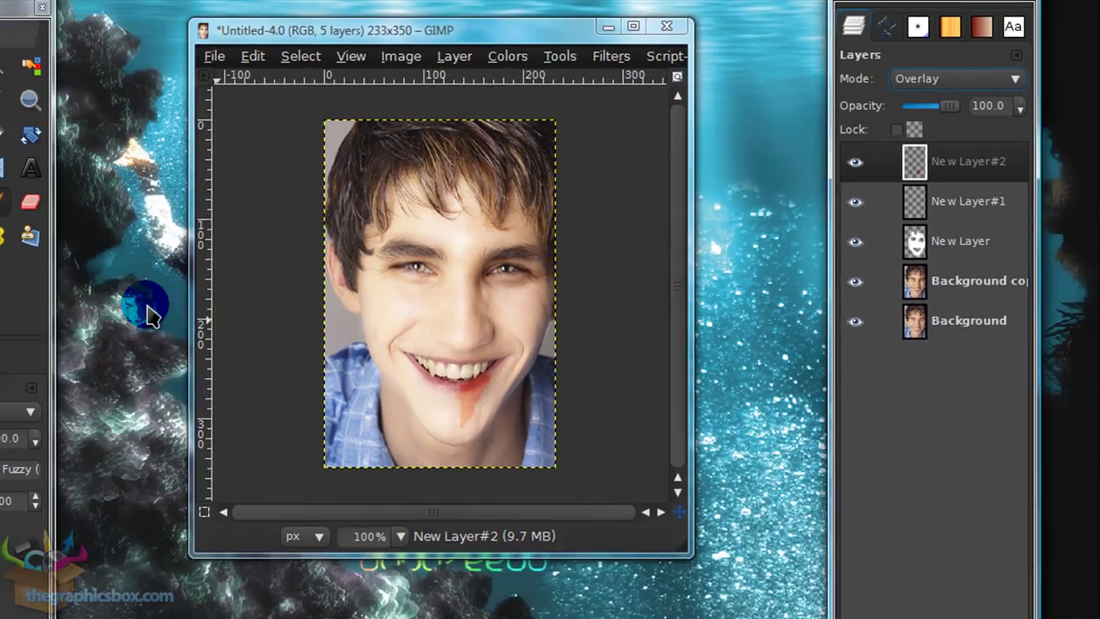
click(138, 182)
click(606, 394)
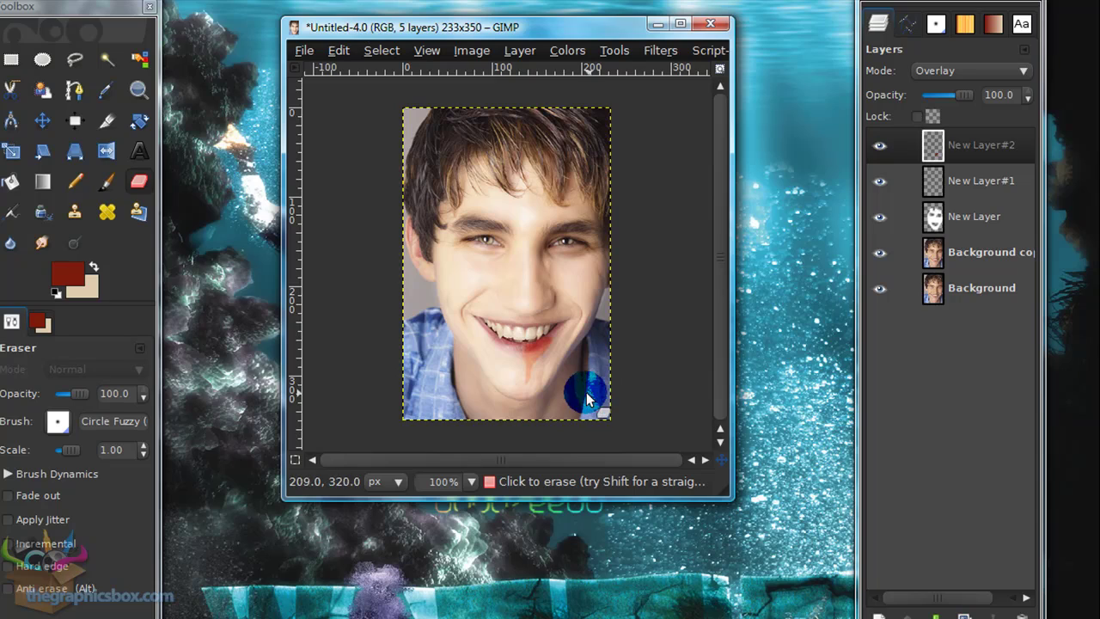
- Darken the lower lip and mouth corners on the Background copy layer using the Dodge/Burn tool in Burn mode
click(971, 256)
click(879, 252)
click(1002, 262)
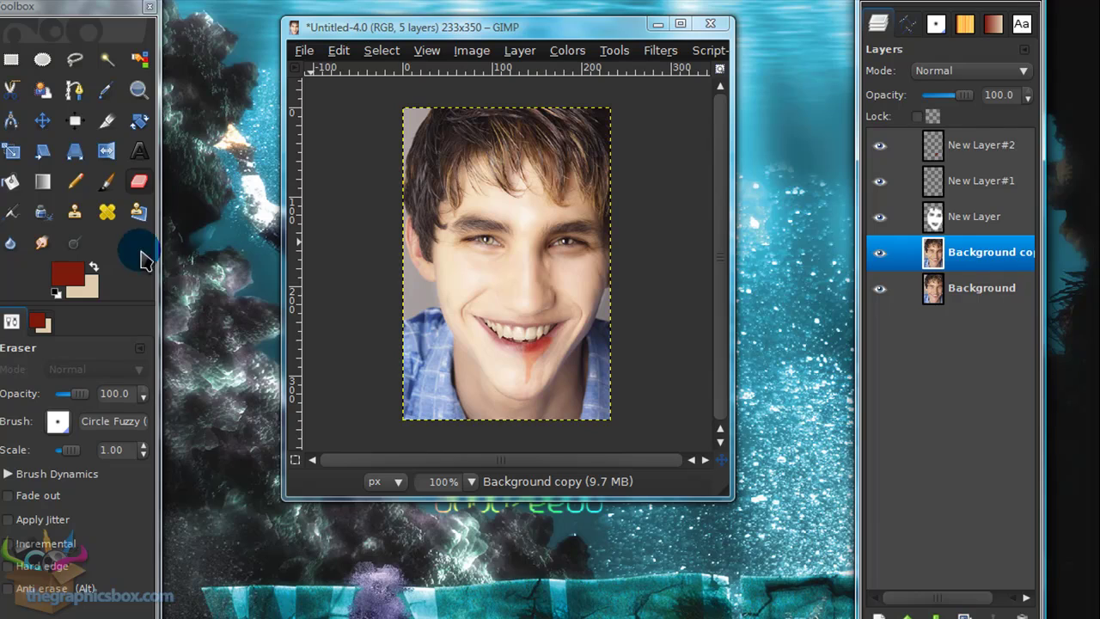
click(74, 243)
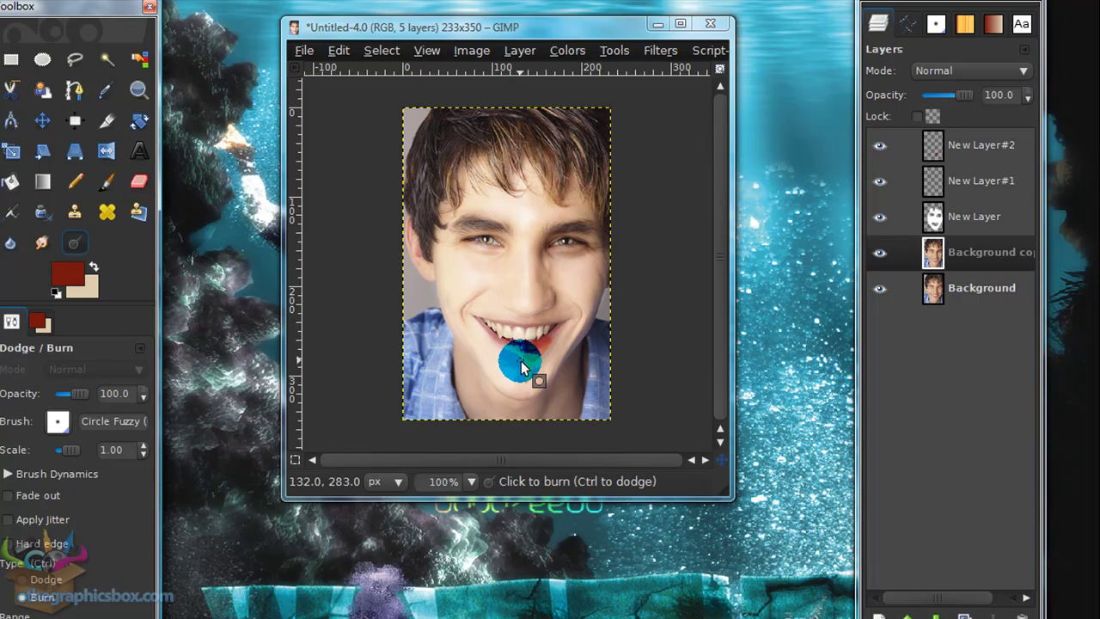
scroll(494, 344, up, 3)
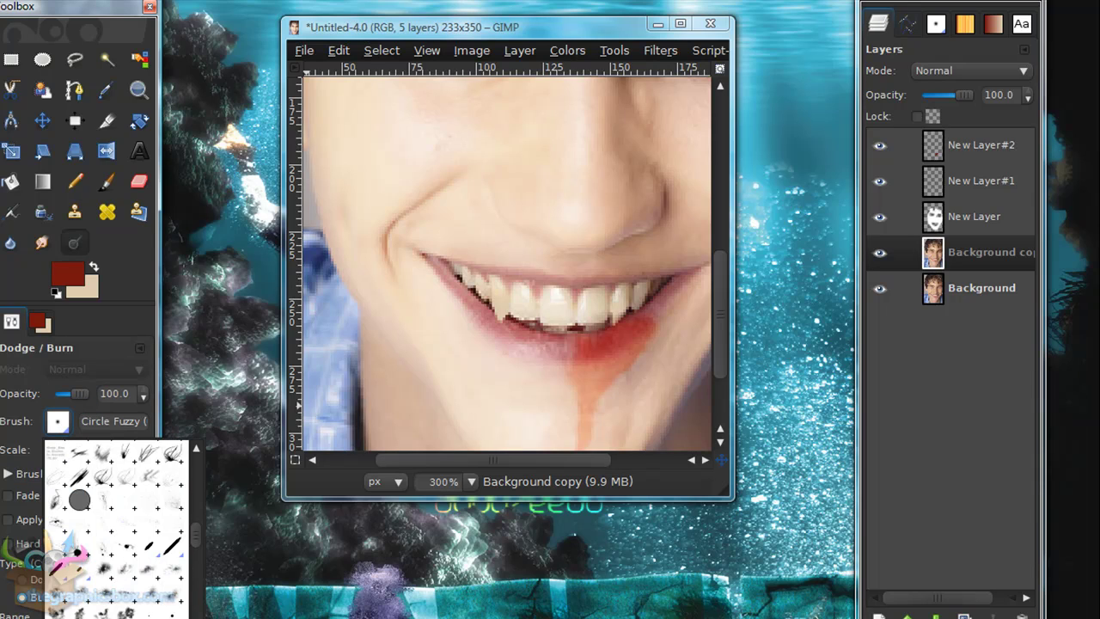
key(Escape)
click(572, 349)
mouse_move(566, 344)
mouse_down()
mouse_move(523, 347)
mouse_move(532, 341)
mouse_move(479, 311)
mouse_move(451, 269)
mouse_up()
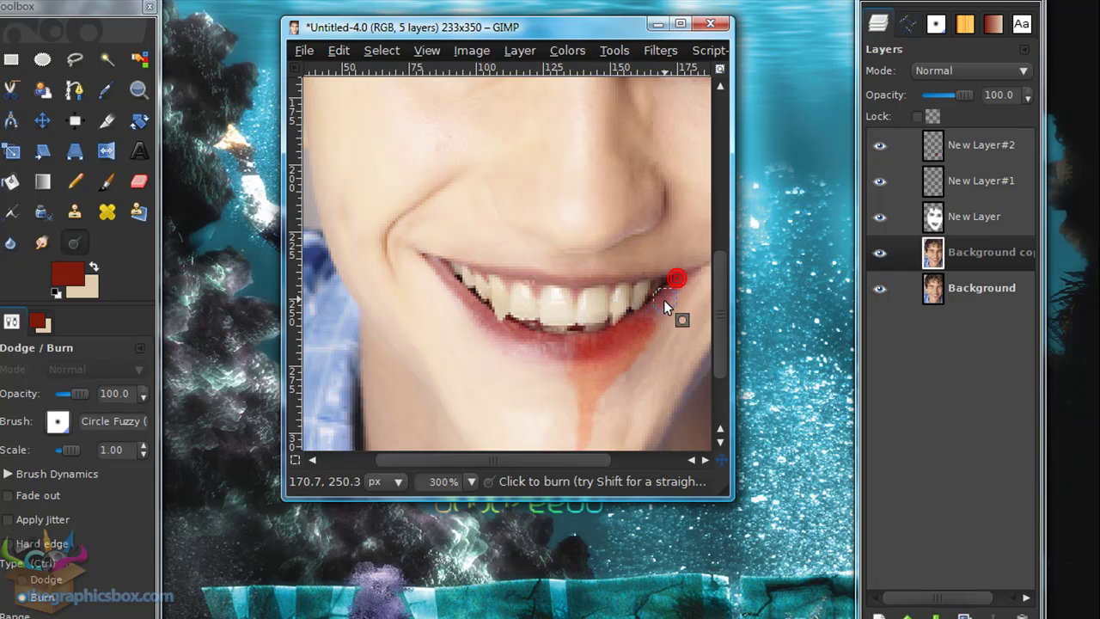
key(1)
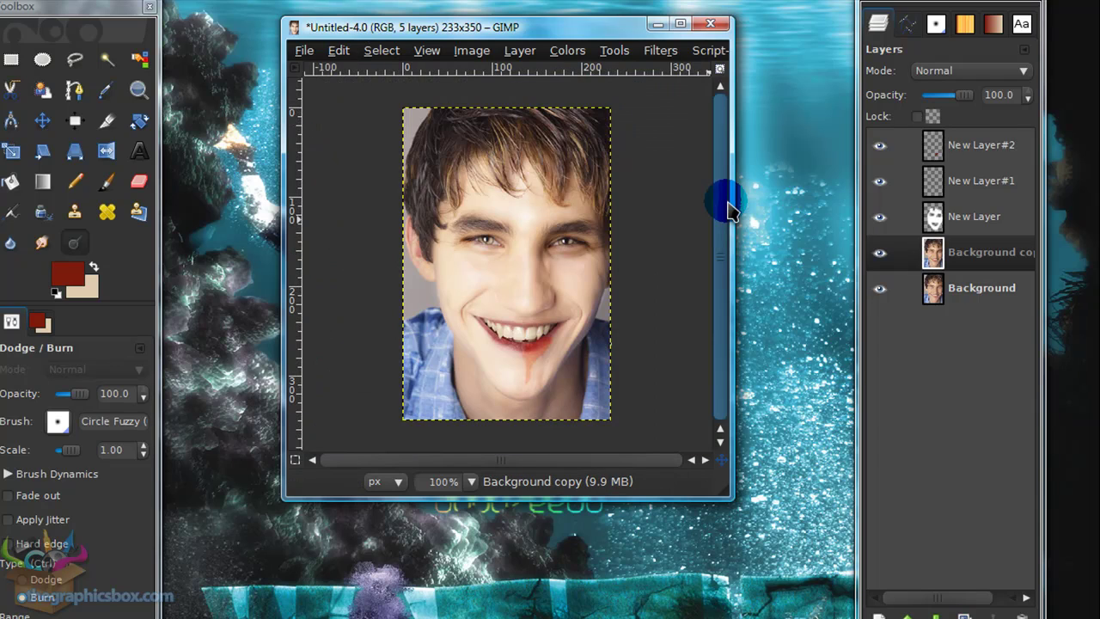
- Add a transparent layer above the blood layer and paint dark red over the lower part of the upper teeth
click(974, 145)
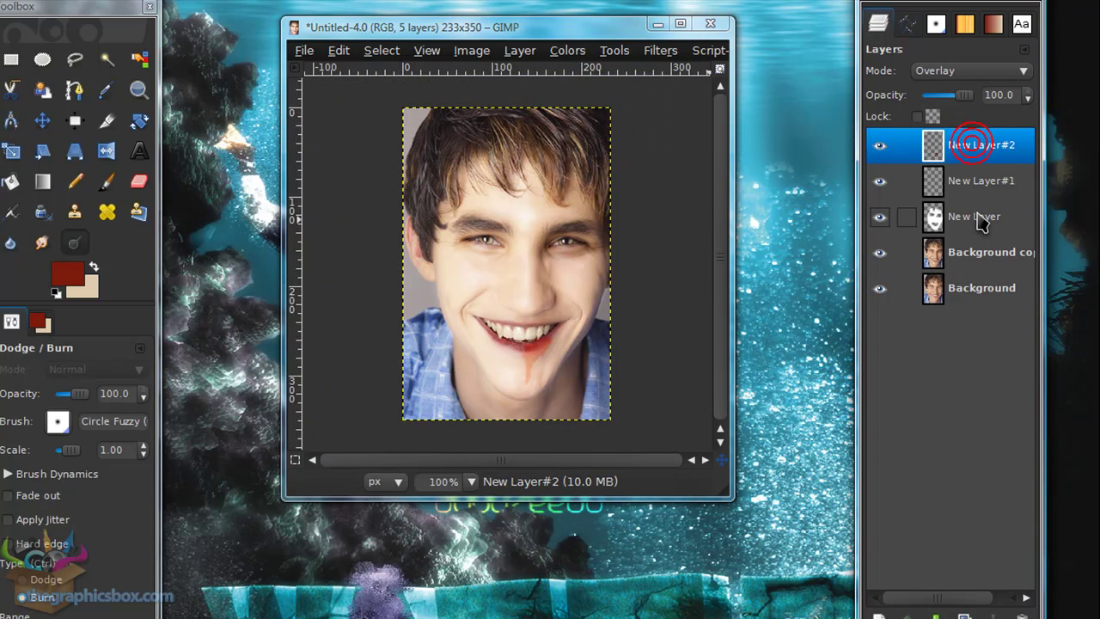
click(878, 614)
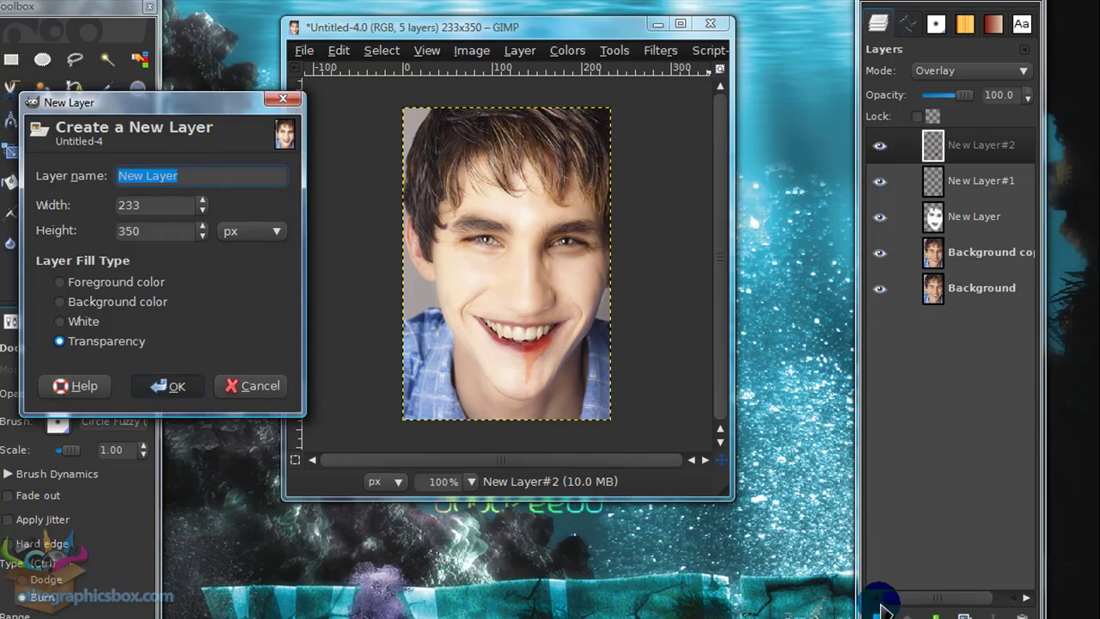
key(Return)
click(106, 181)
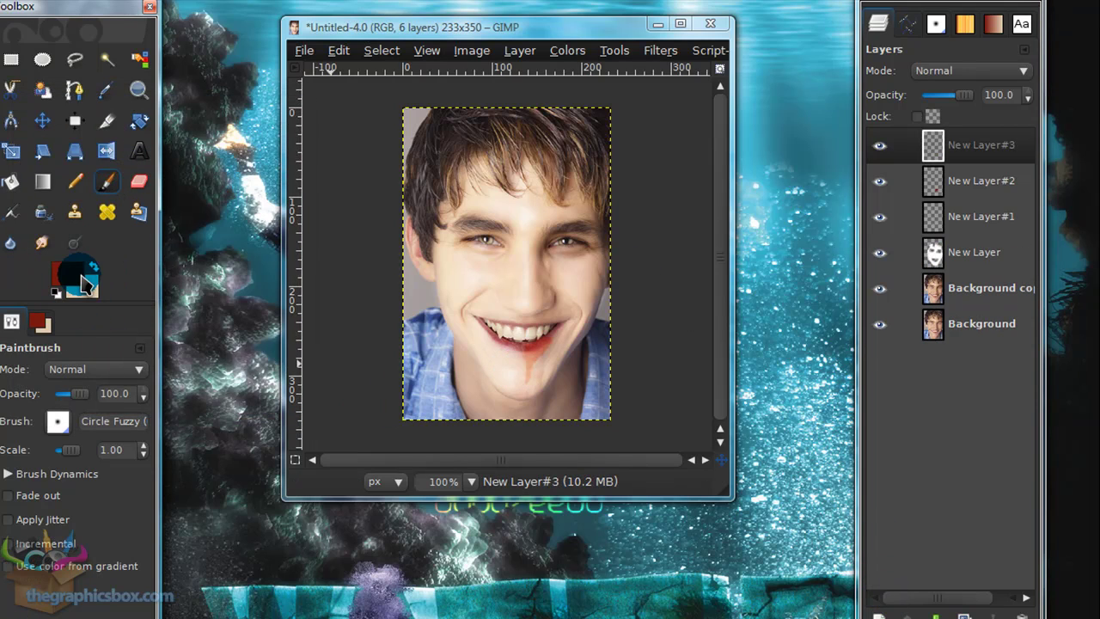
scroll(503, 356, up, 3)
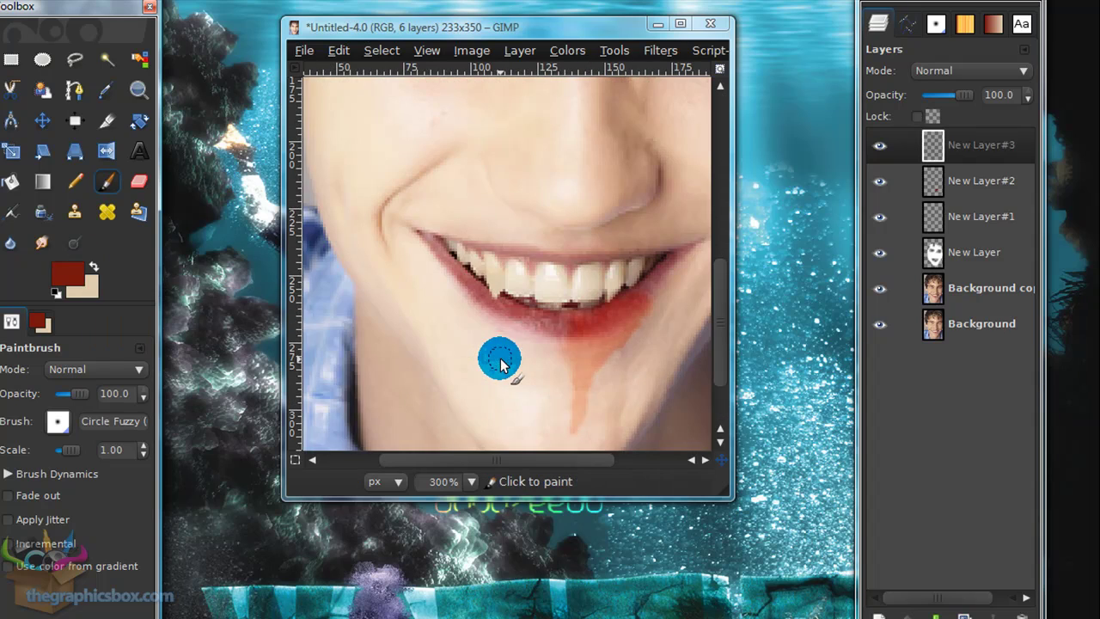
mouse_move(495, 271)
mouse_down()
mouse_move(455, 309)
mouse_move(460, 320)
mouse_move(554, 328)
mouse_move(586, 310)
mouse_up()
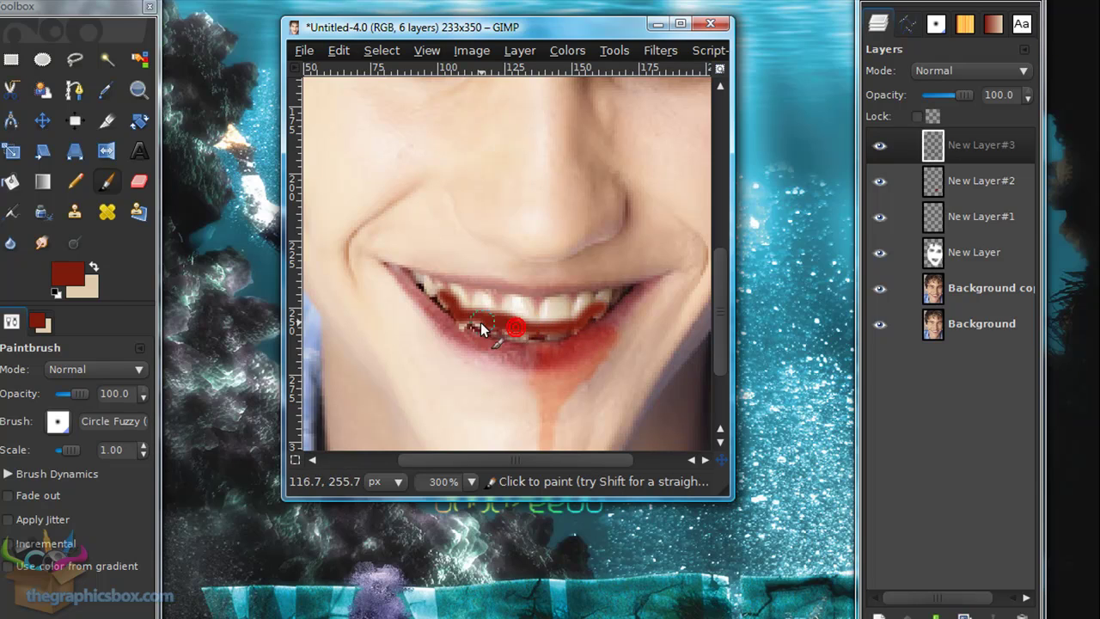
- Set the teeth-blood layer's blend mode to Overlay and dab more dark red on the teeth at the photo's right
click(950, 71)
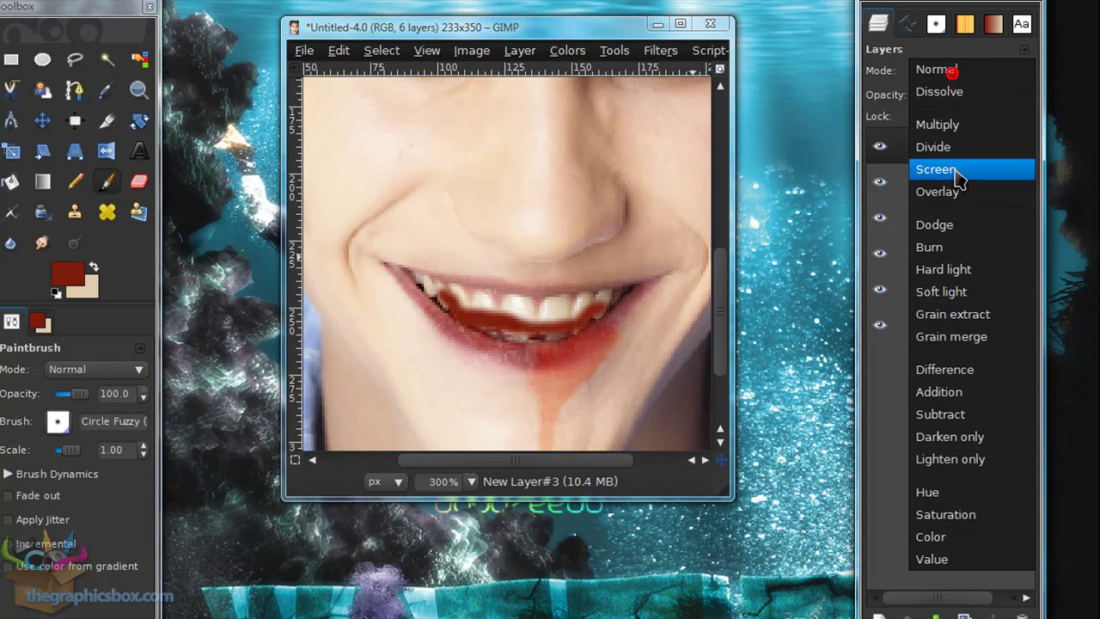
click(958, 192)
click(594, 309)
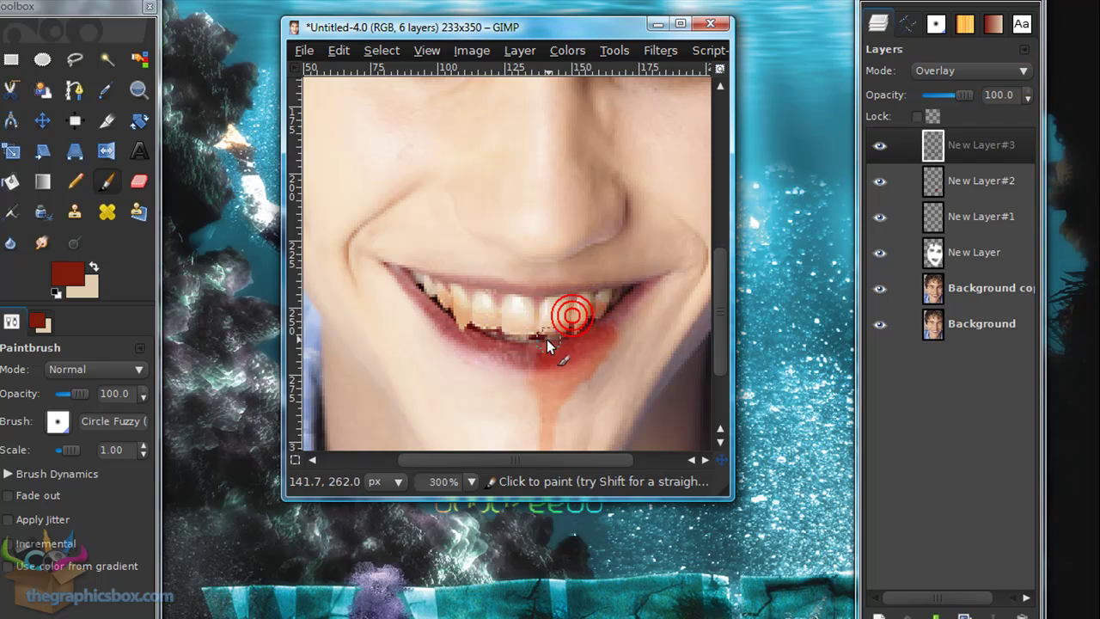
ctrl+scroll(547, 339, down, 3)
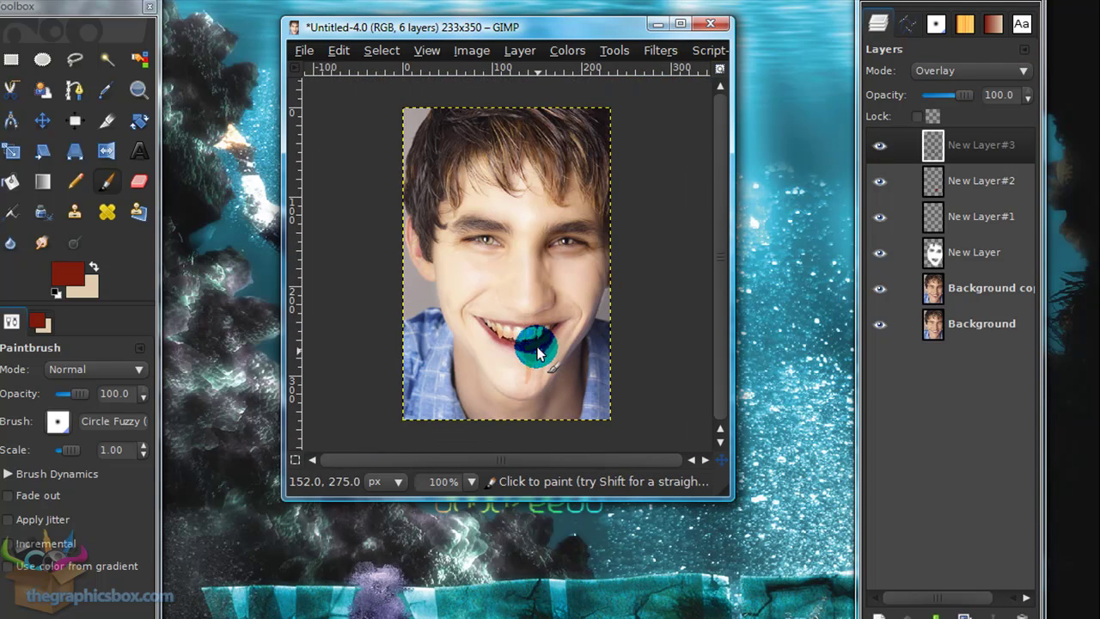